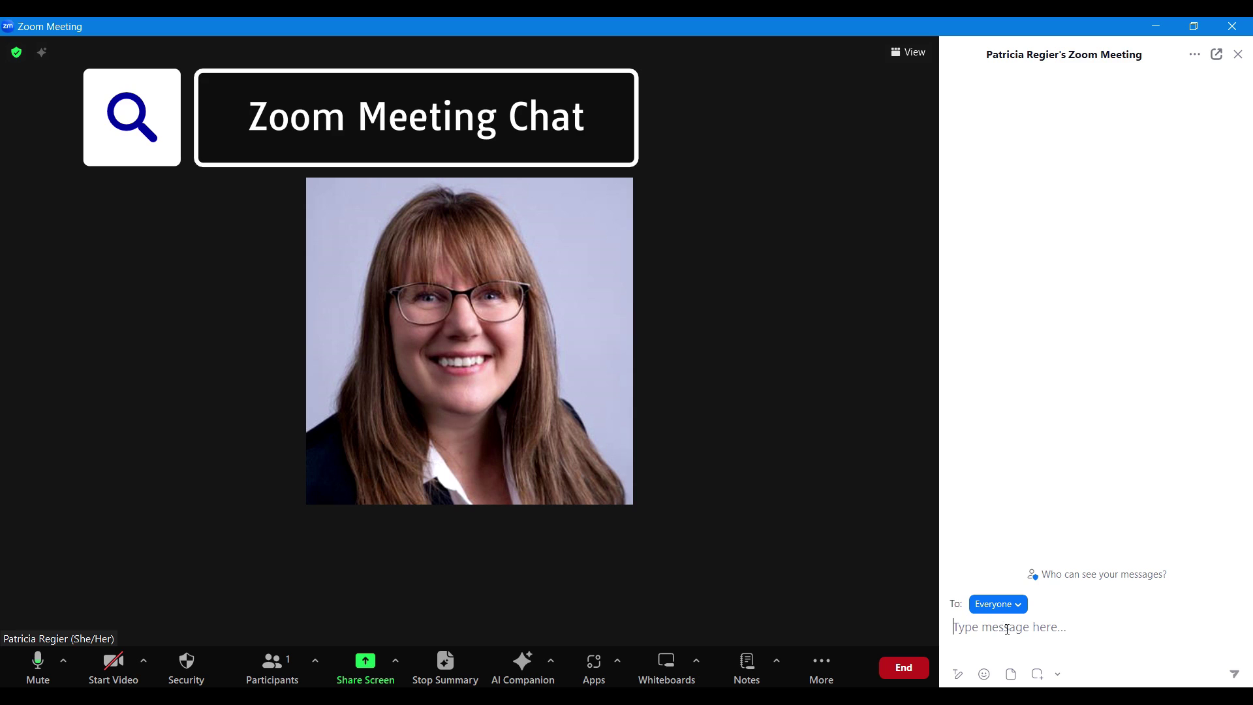
- Switch to the Zoom web settings in the browser and review the In Meeting (Basic) options from Meeting chat through Send files via meeting chat
left_click(1088, 640)
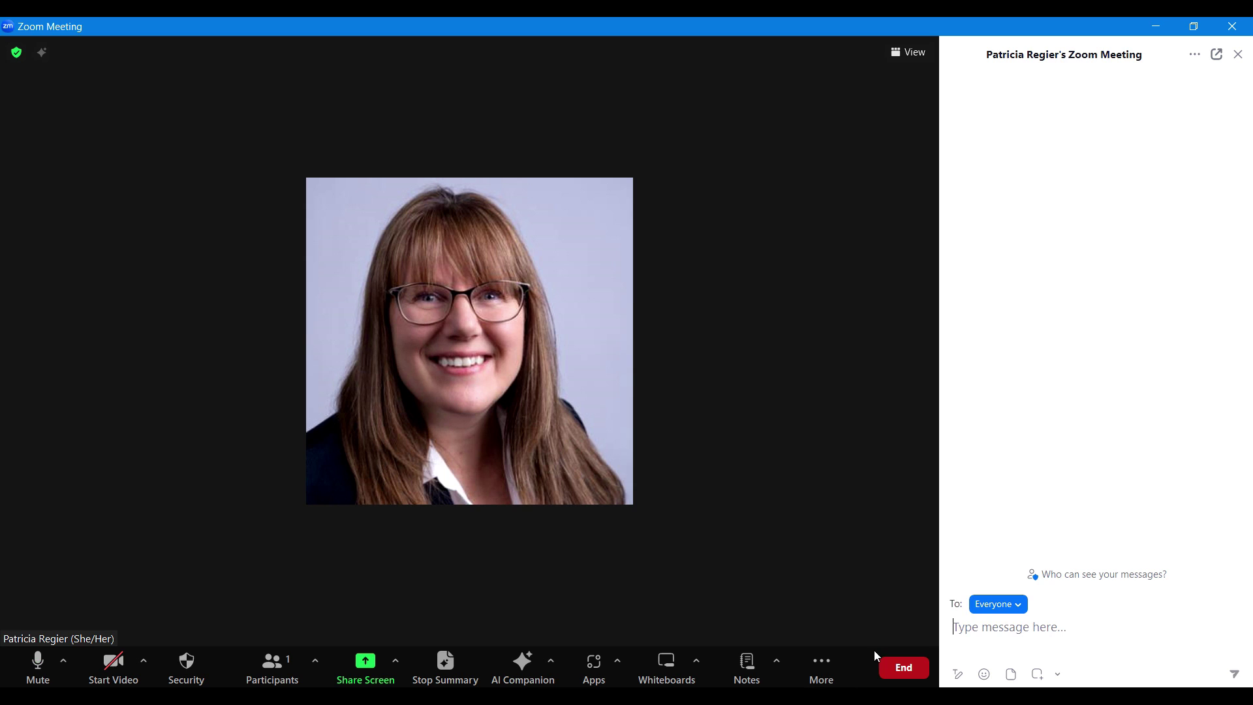
mouse_move(520, 696)
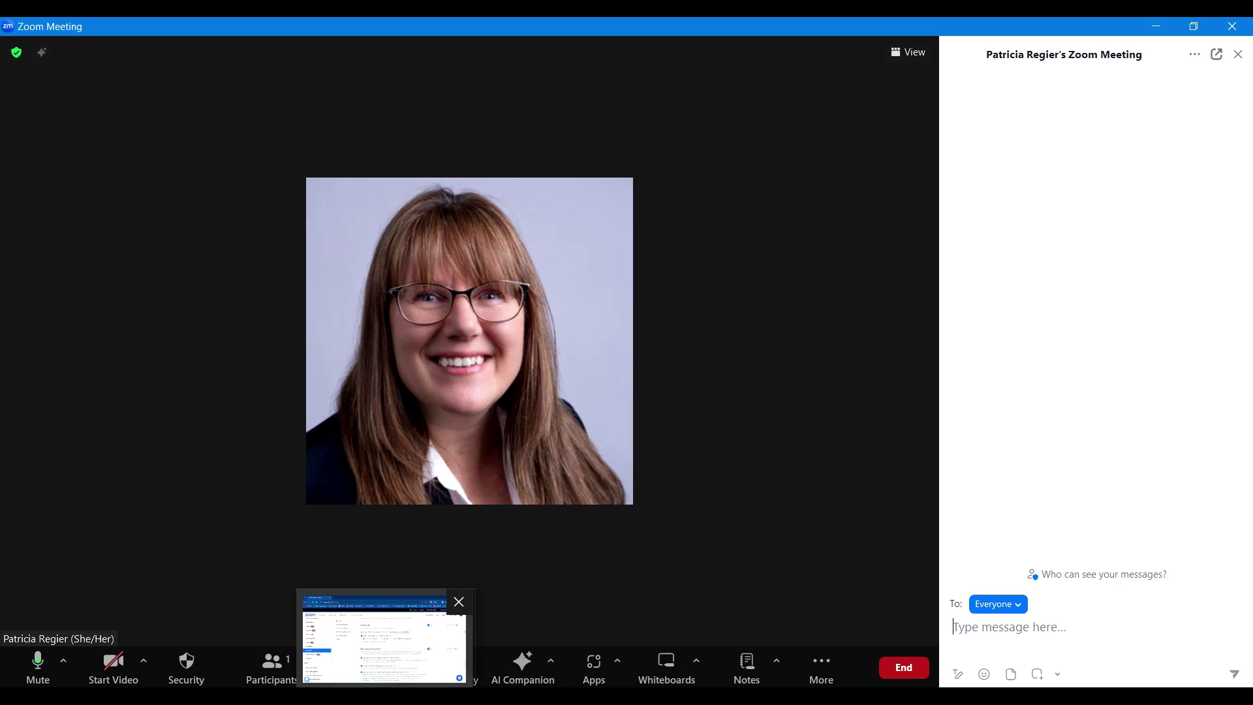
left_click(383, 697)
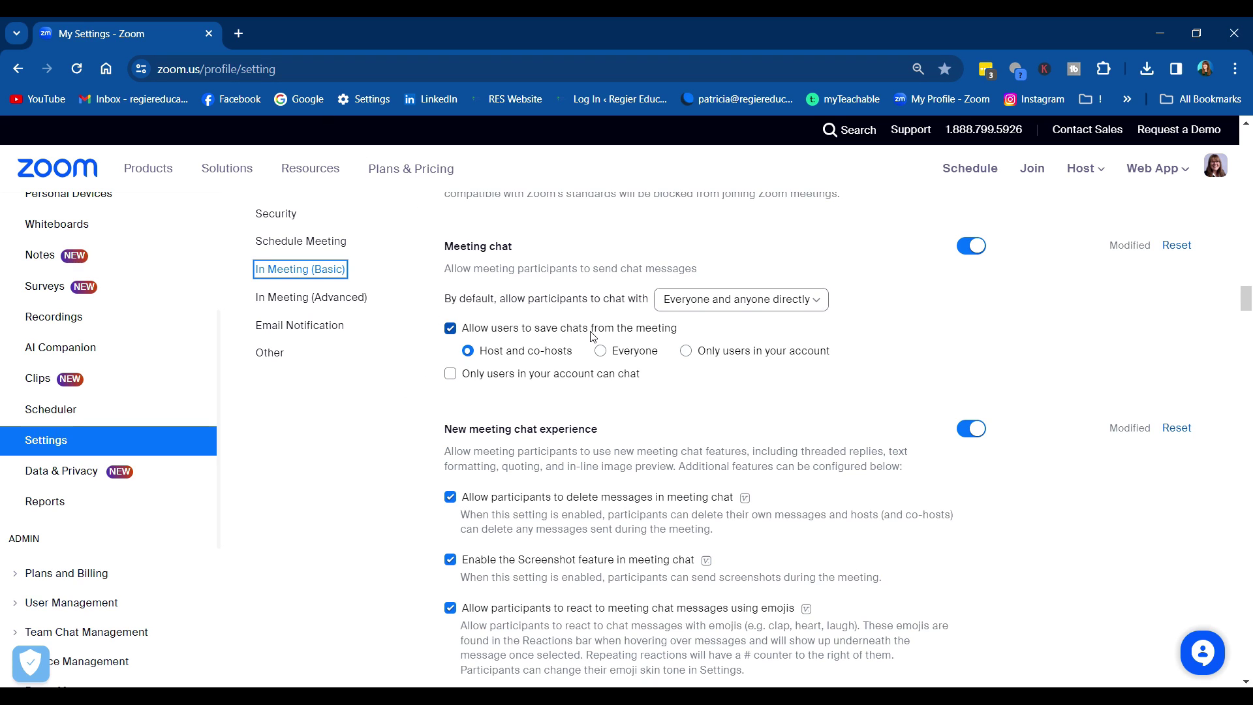
scroll(853, 357, "down", 3)
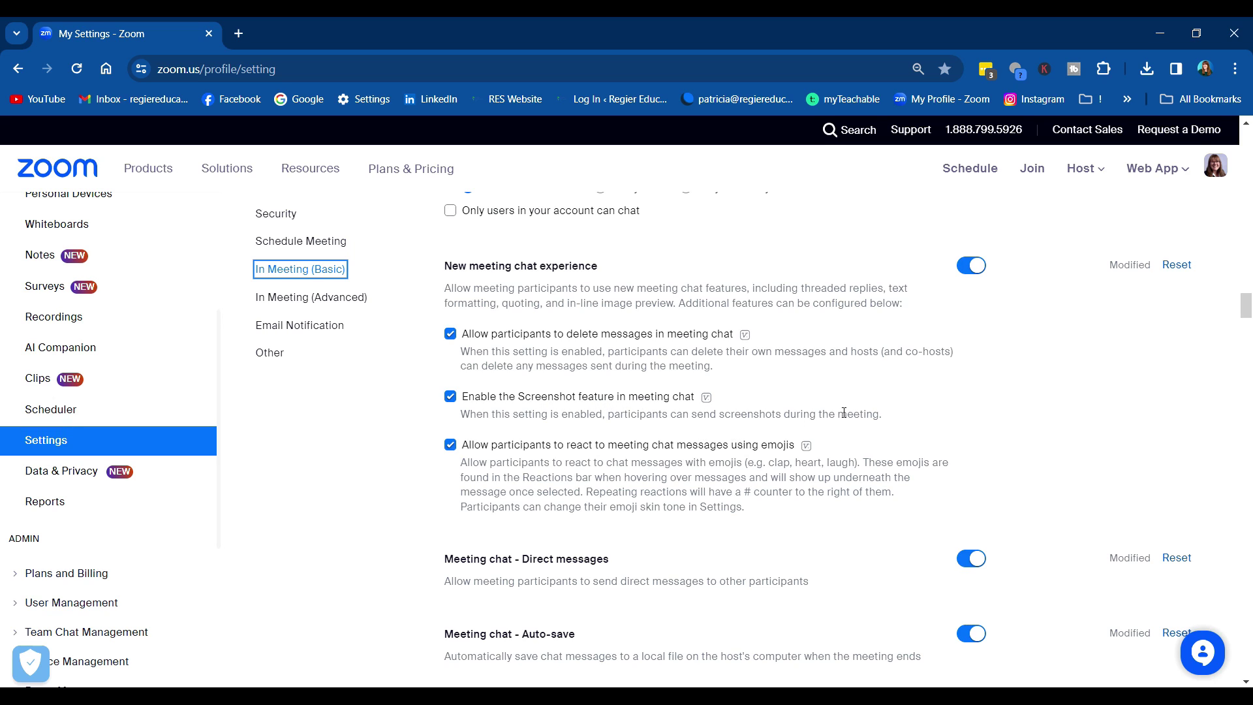
left_click_drag(1248, 308, 1246, 315)
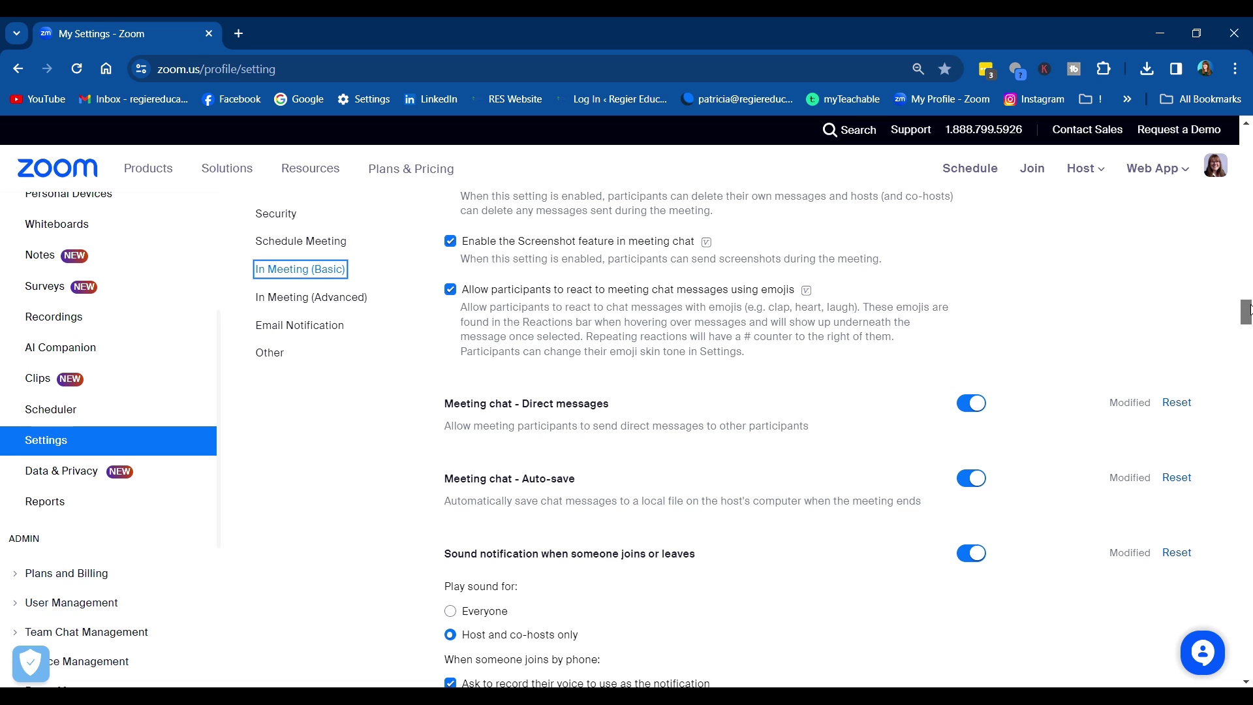
scroll(1246, 312, "down", 2)
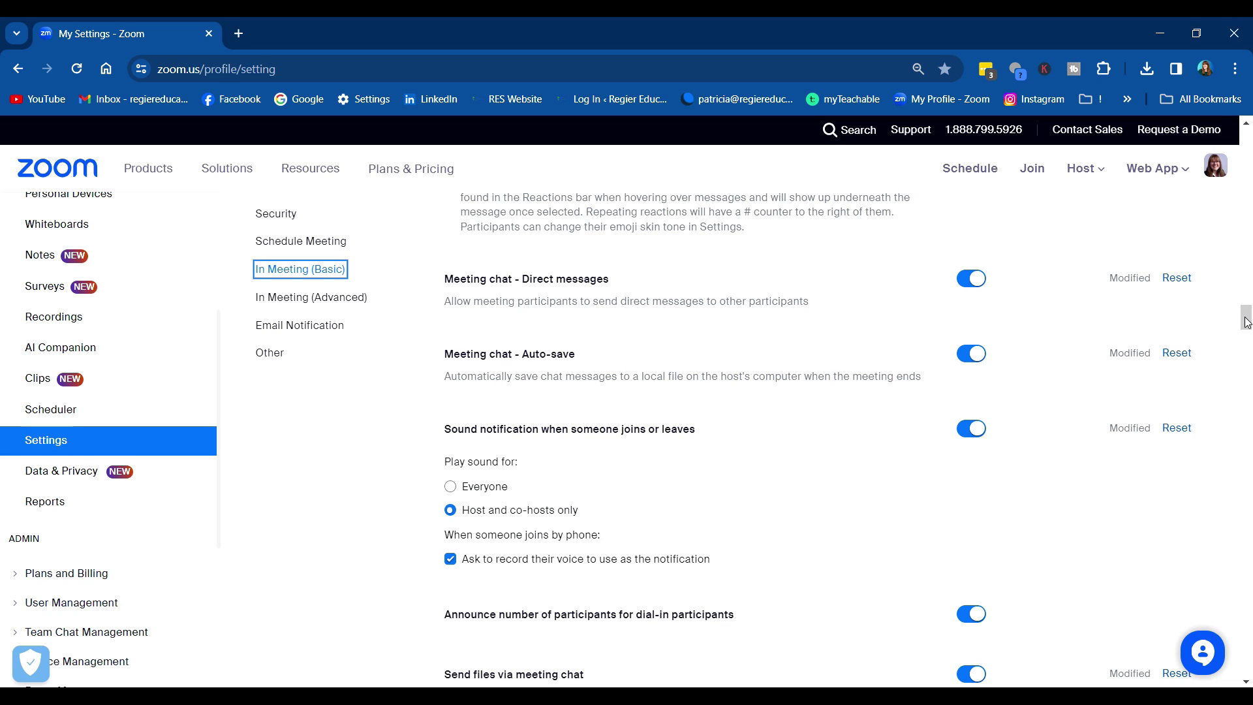
left_click_drag(1247, 322, 1249, 328)
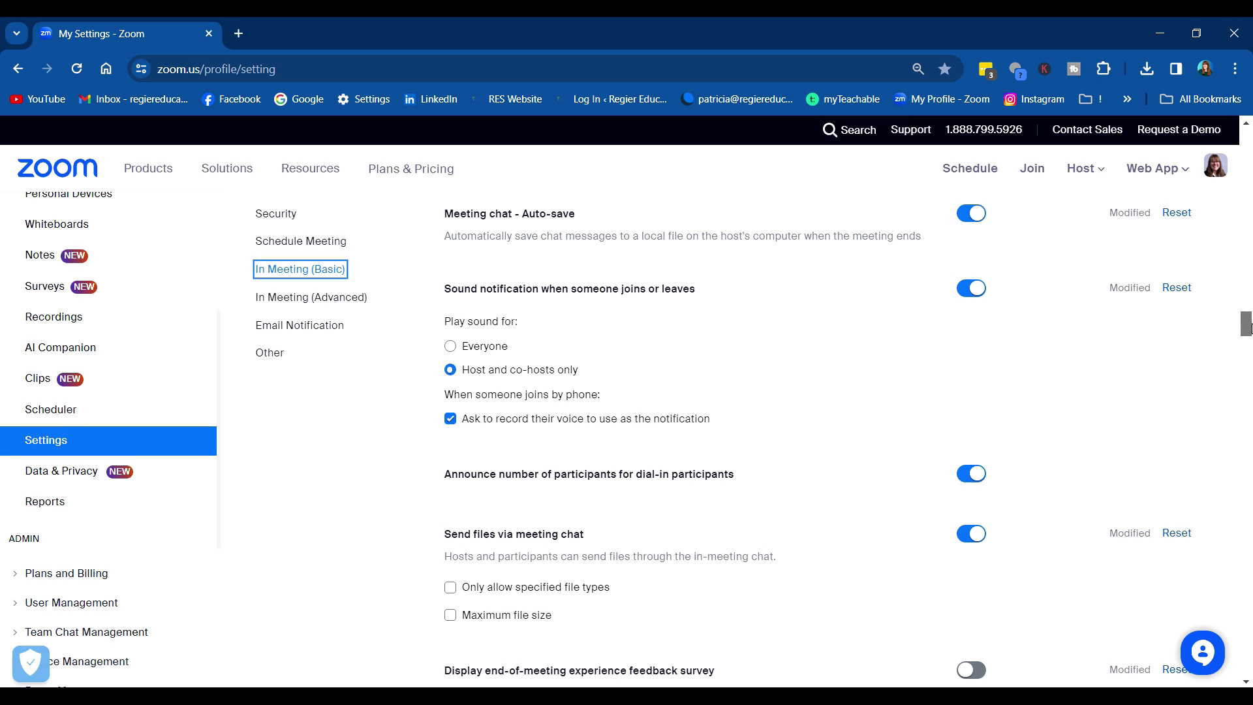
left_click_drag(1249, 326, 1250, 338)
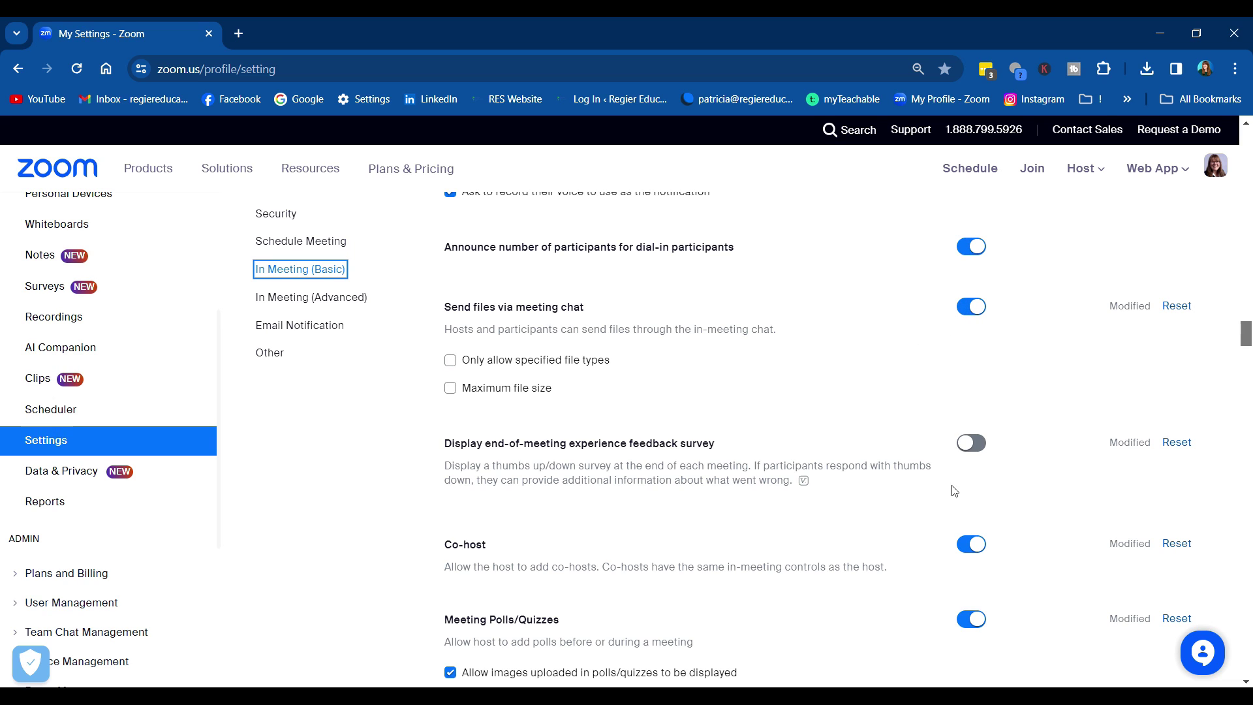
scroll(1230, 347, "up", 1)
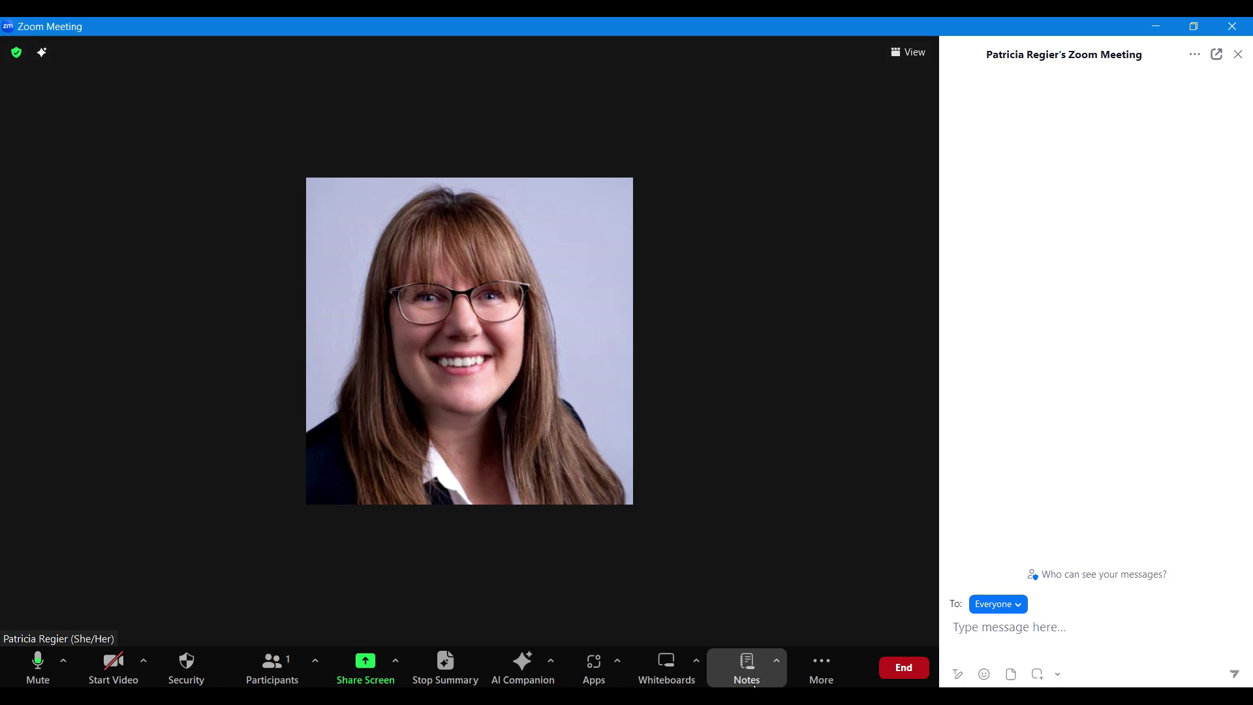
- Hide the meeting's chat panel and open it again
left_click(829, 664)
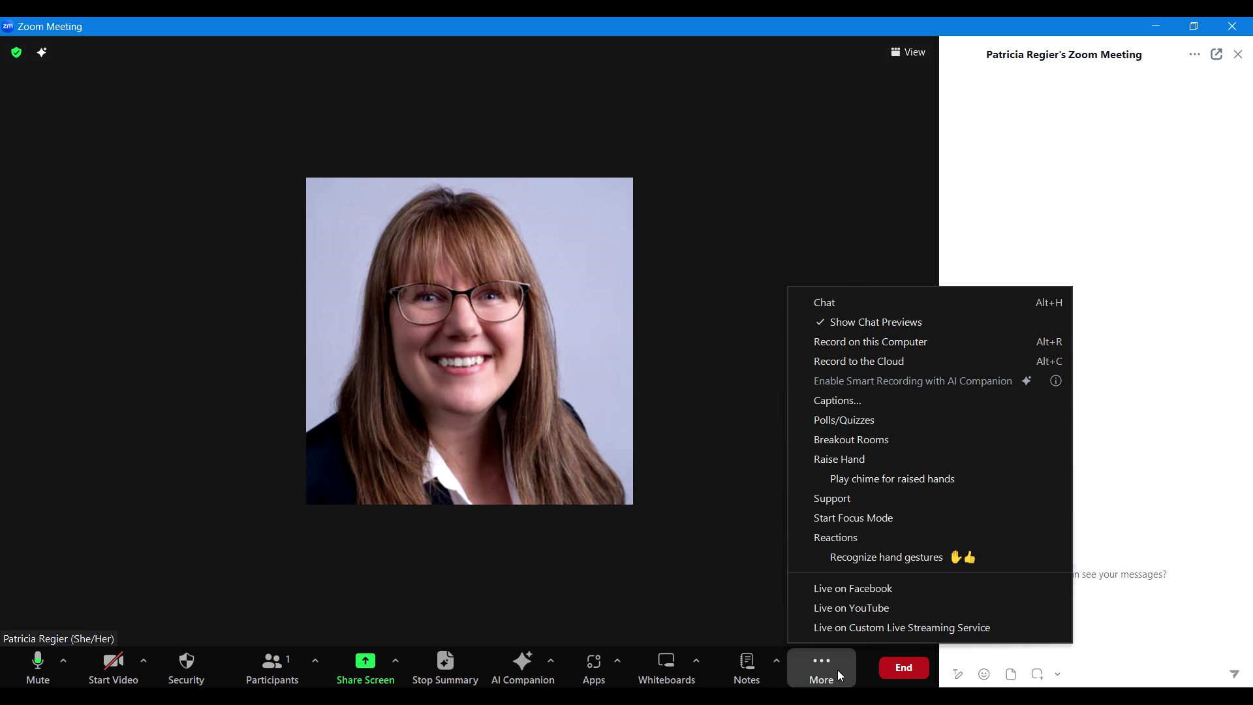
left_click(825, 302)
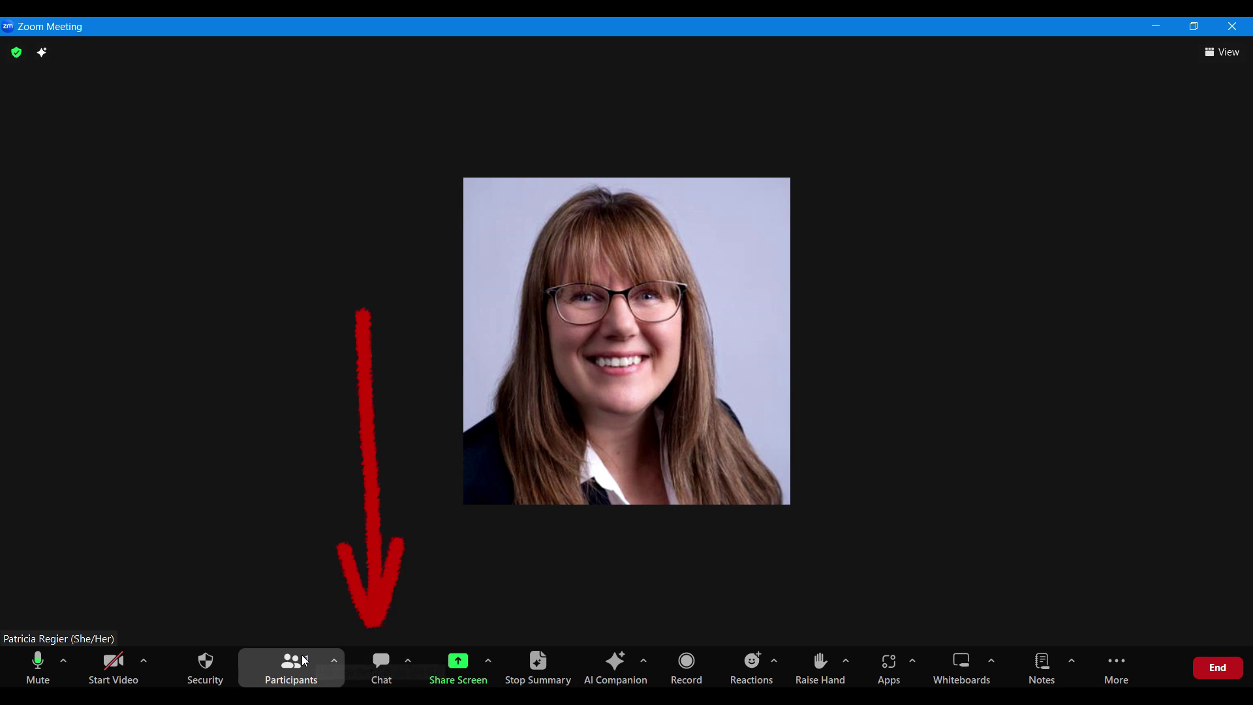
left_click(384, 671)
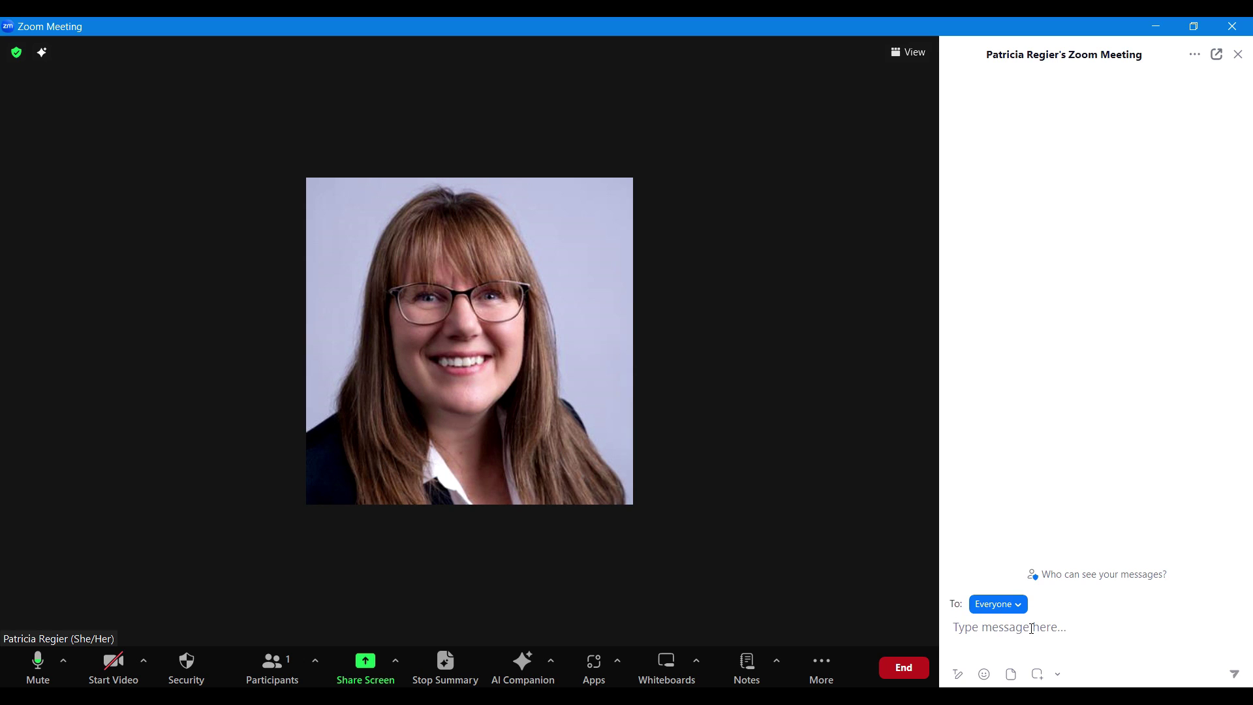
- Write the chat message "Testing chat features" and make the word "Testing" bold
type("Testing ")
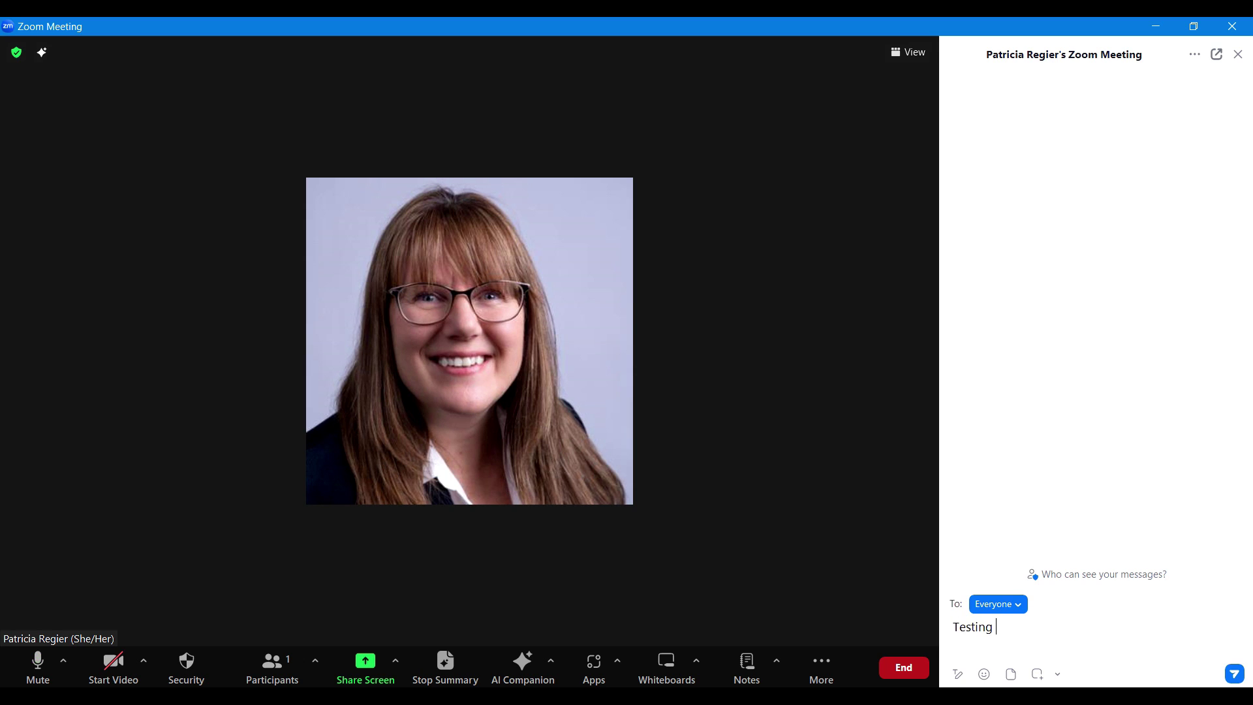
type("chat features")
left_click(959, 673)
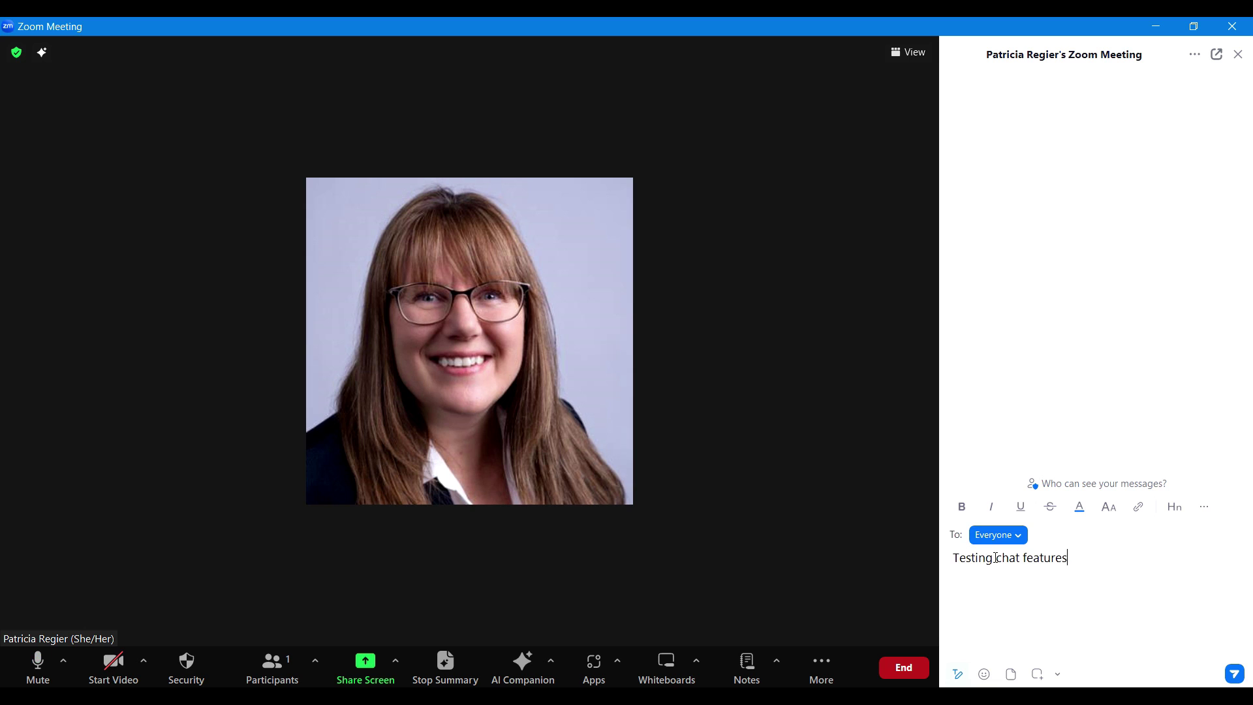
left_click_drag(995, 558, 944, 558)
left_click(967, 513)
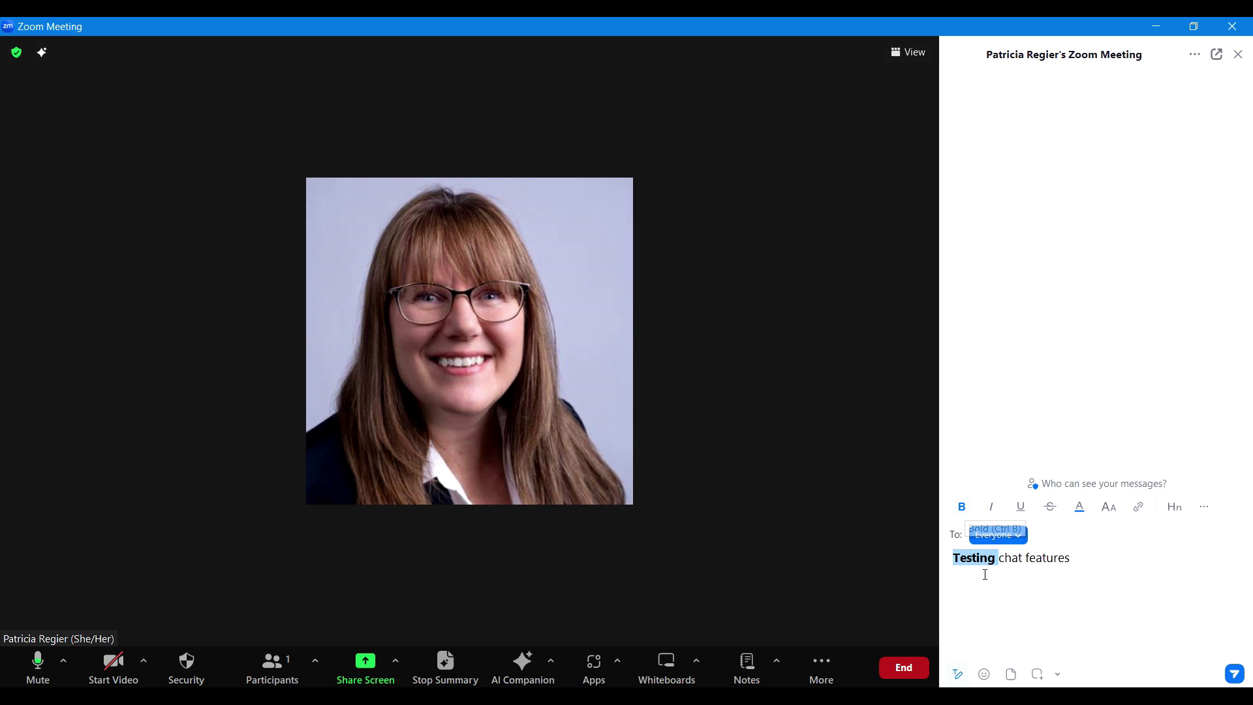
left_click(1012, 574)
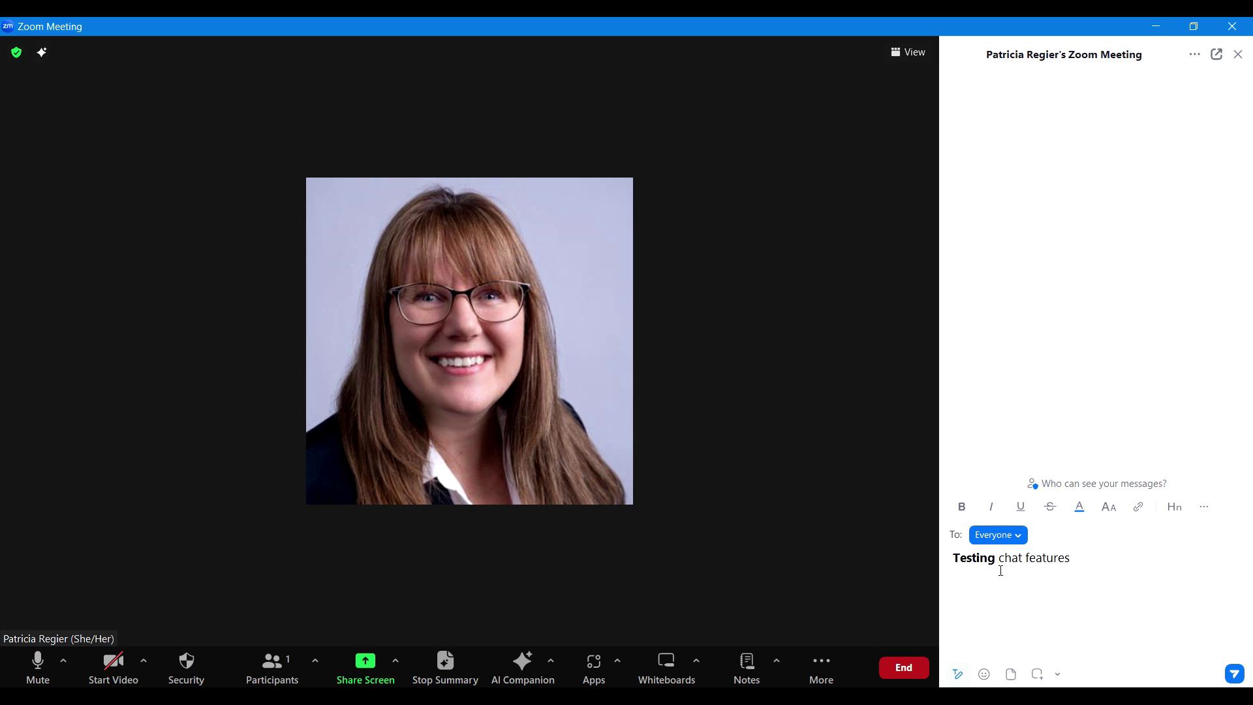
- Increase the indent of the unsent chat message and format it as a quote
left_click(1203, 509)
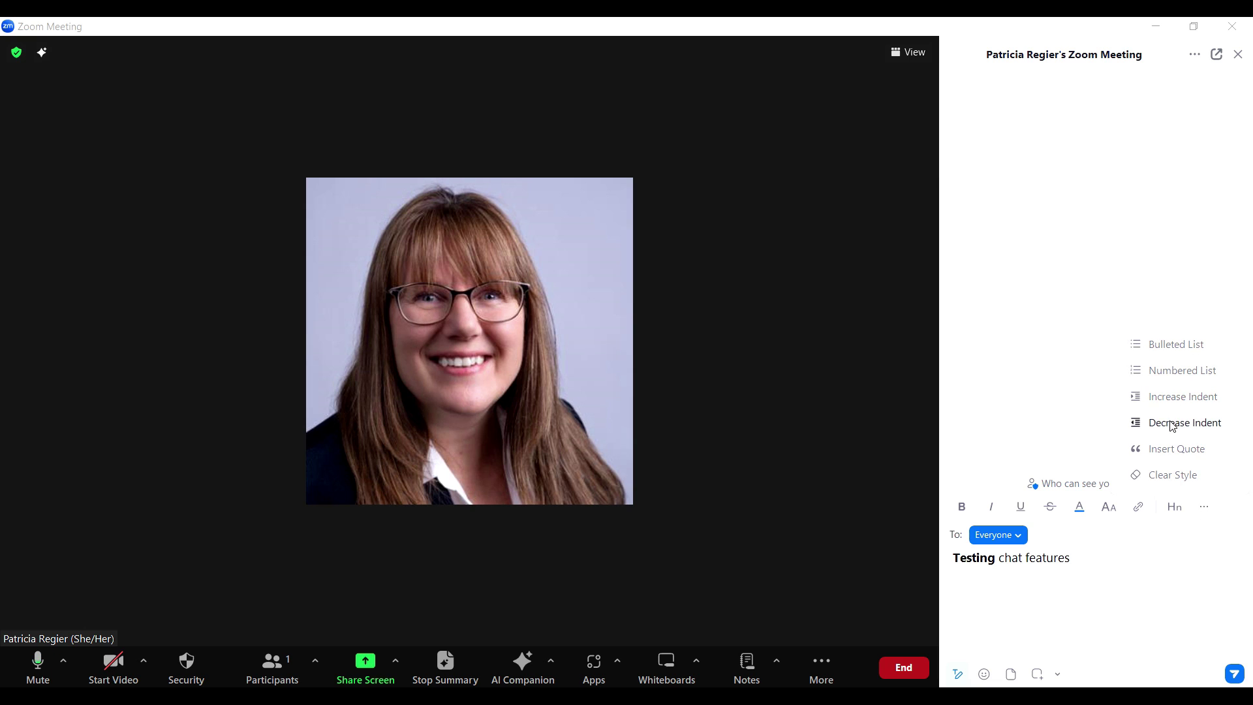
left_click(1161, 398)
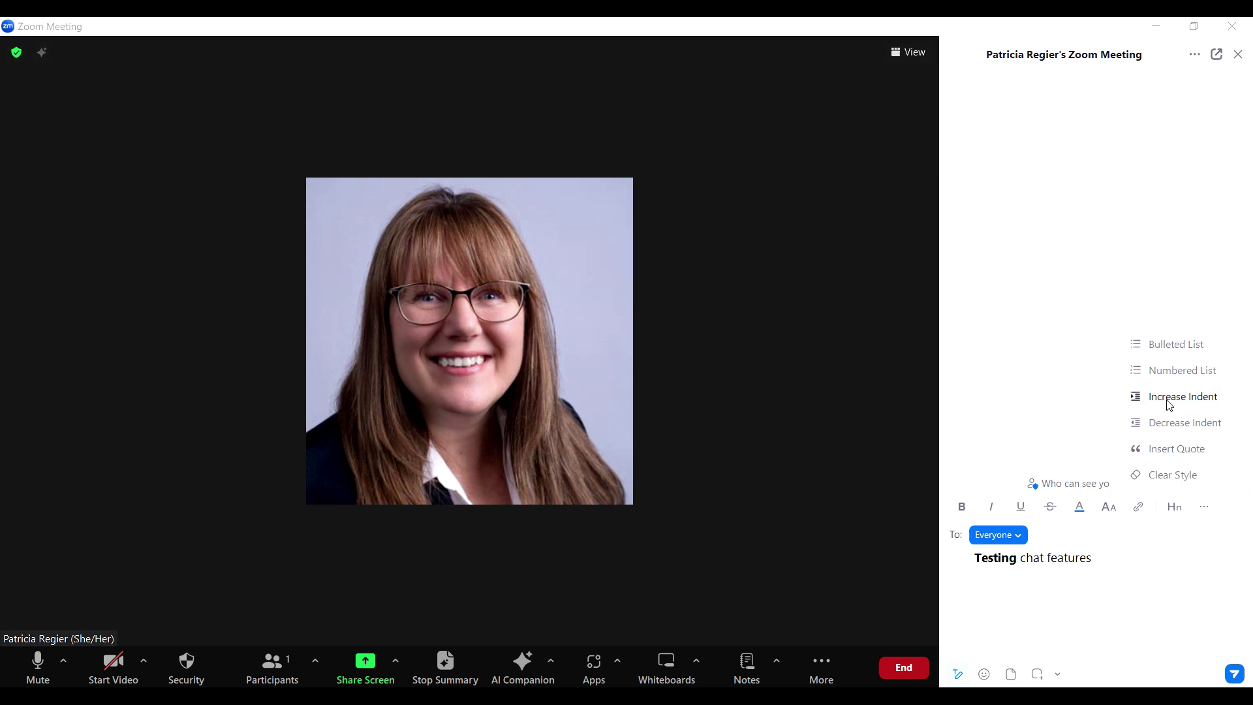
left_click(1160, 450)
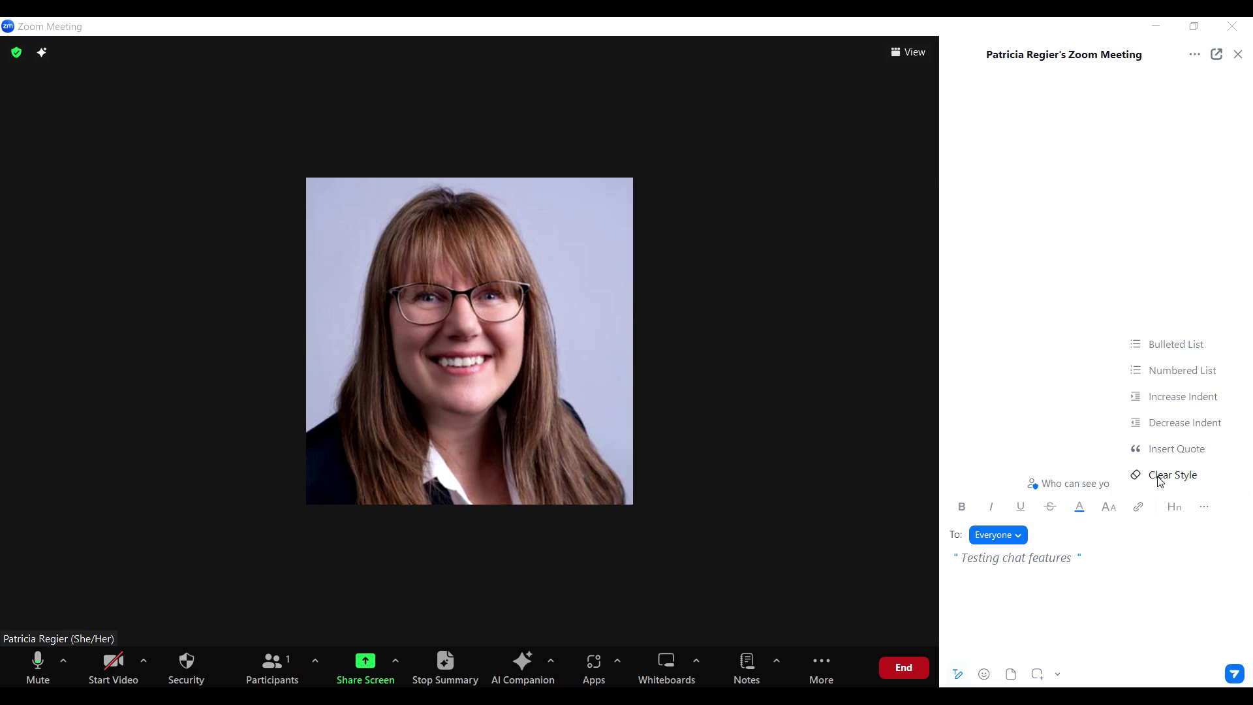
- Select the whole quoted text in the unsent message and clear its style
left_click(1051, 512)
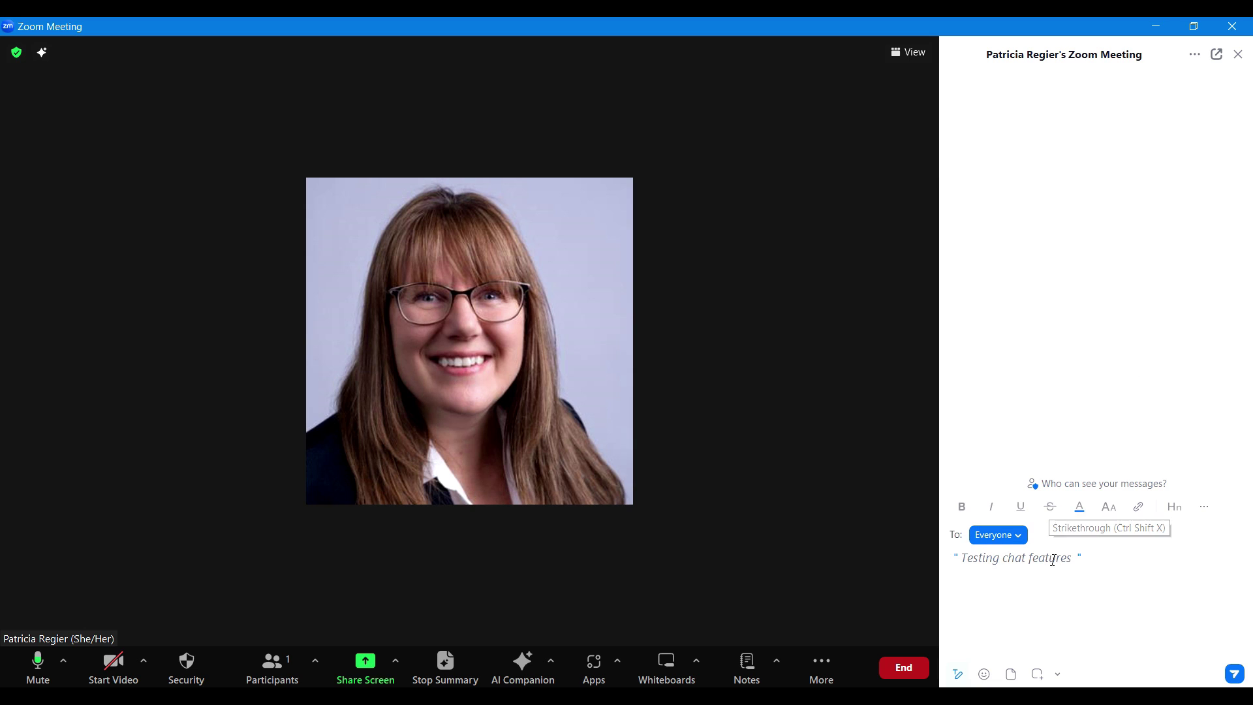
left_click_drag(1074, 557, 1031, 554)
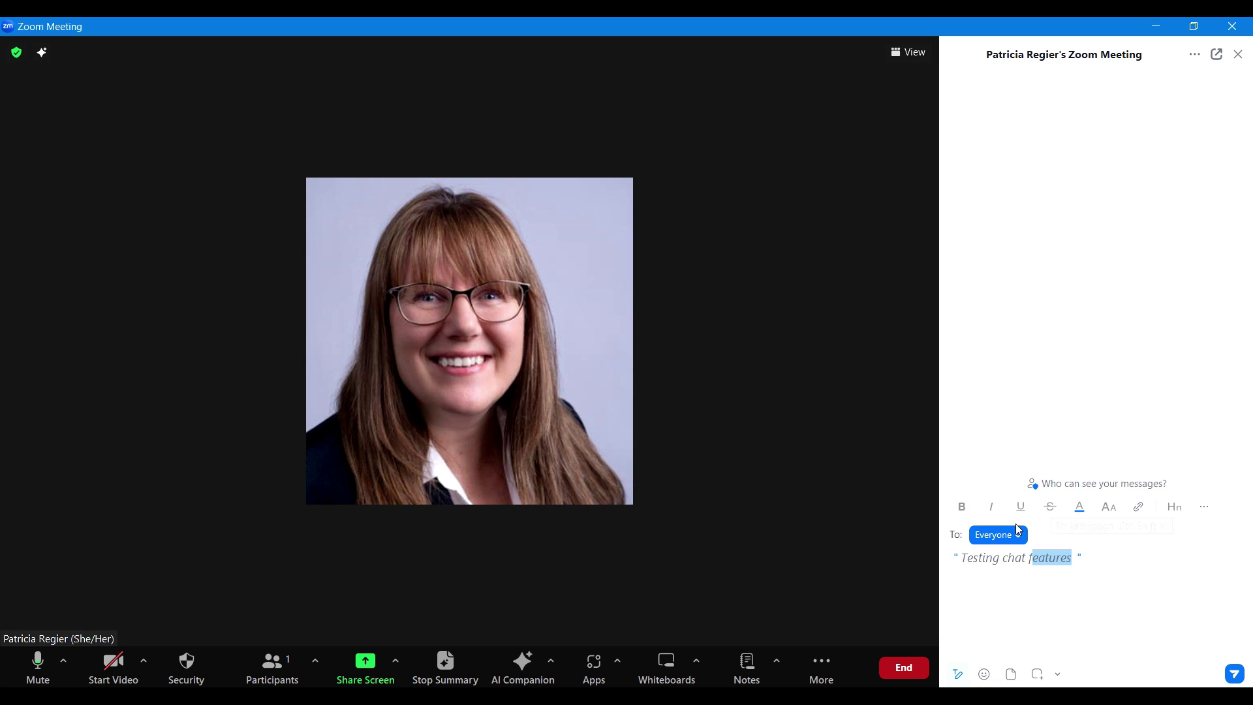
left_click_drag(1090, 552, 960, 589)
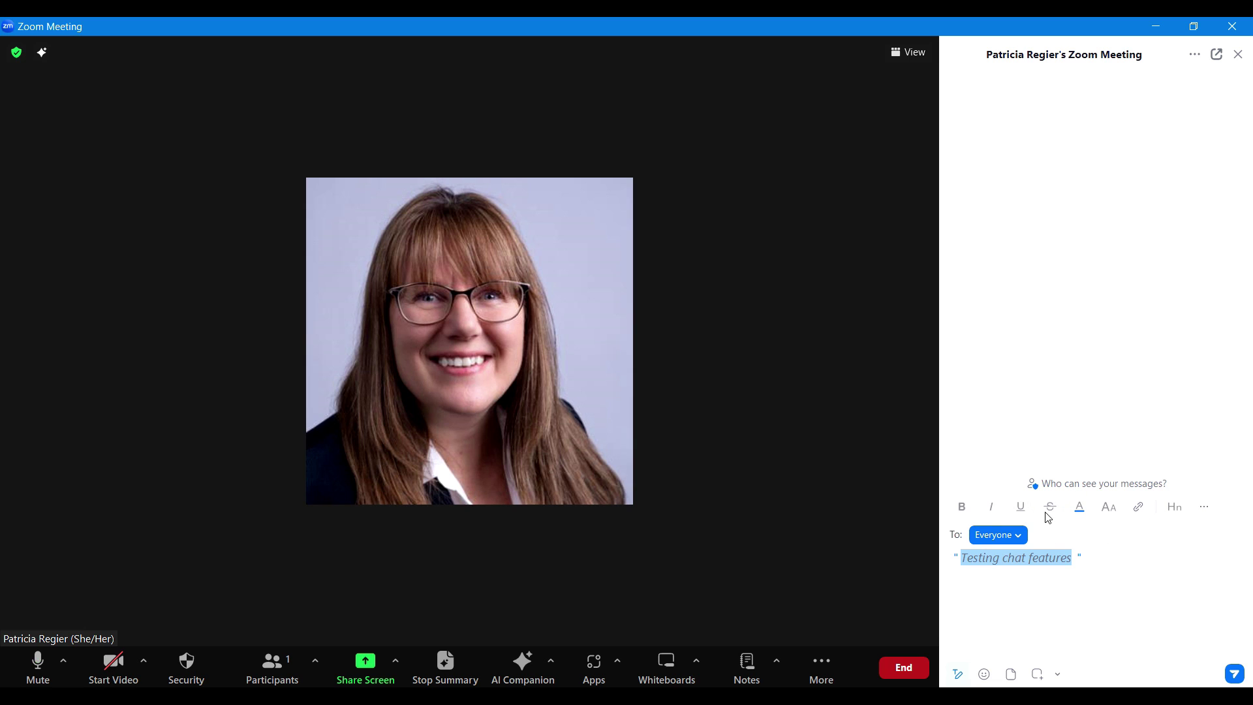
left_click(1204, 507)
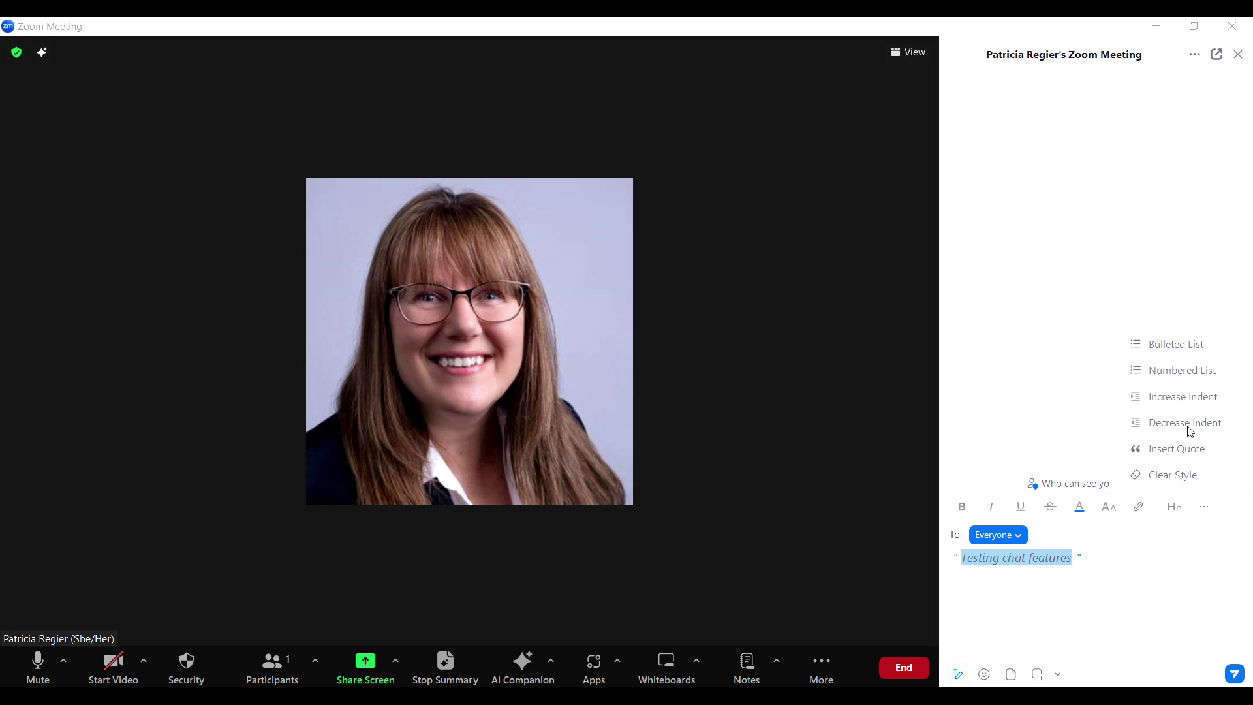
left_click(1166, 476)
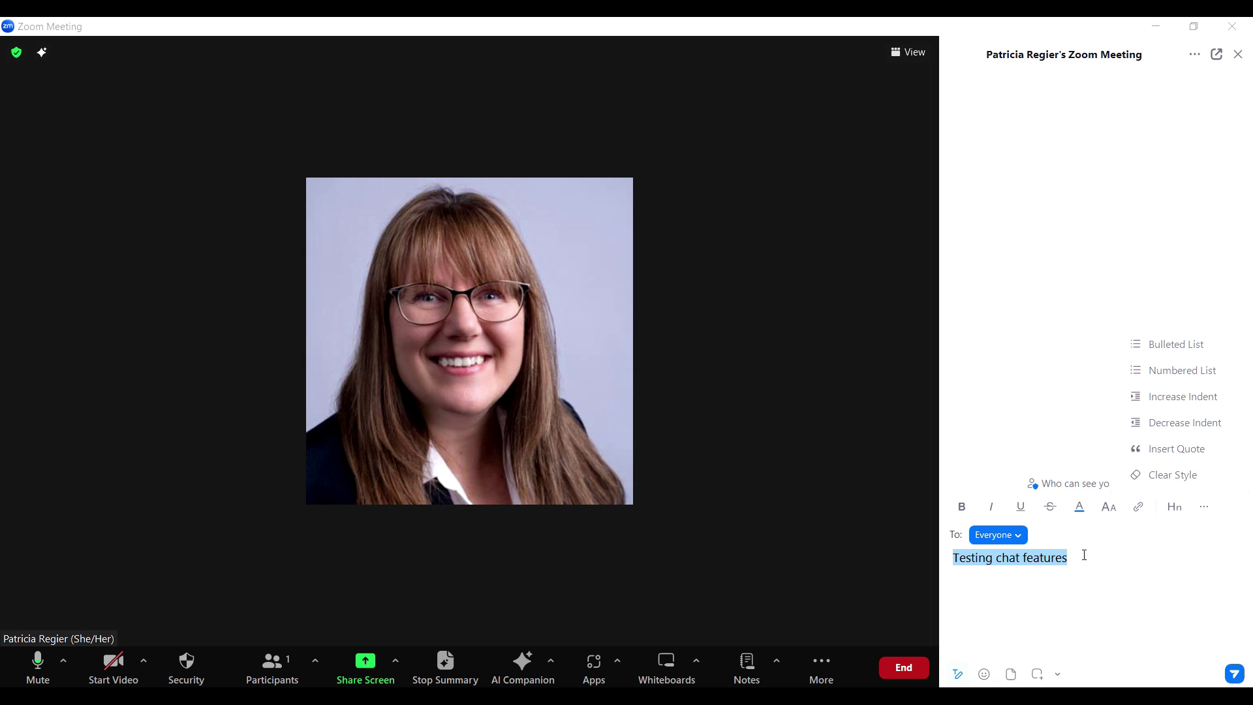
- Send the message to Everyone with "features" struck through and "Testing" in bold
left_click_drag(1083, 555, 1024, 558)
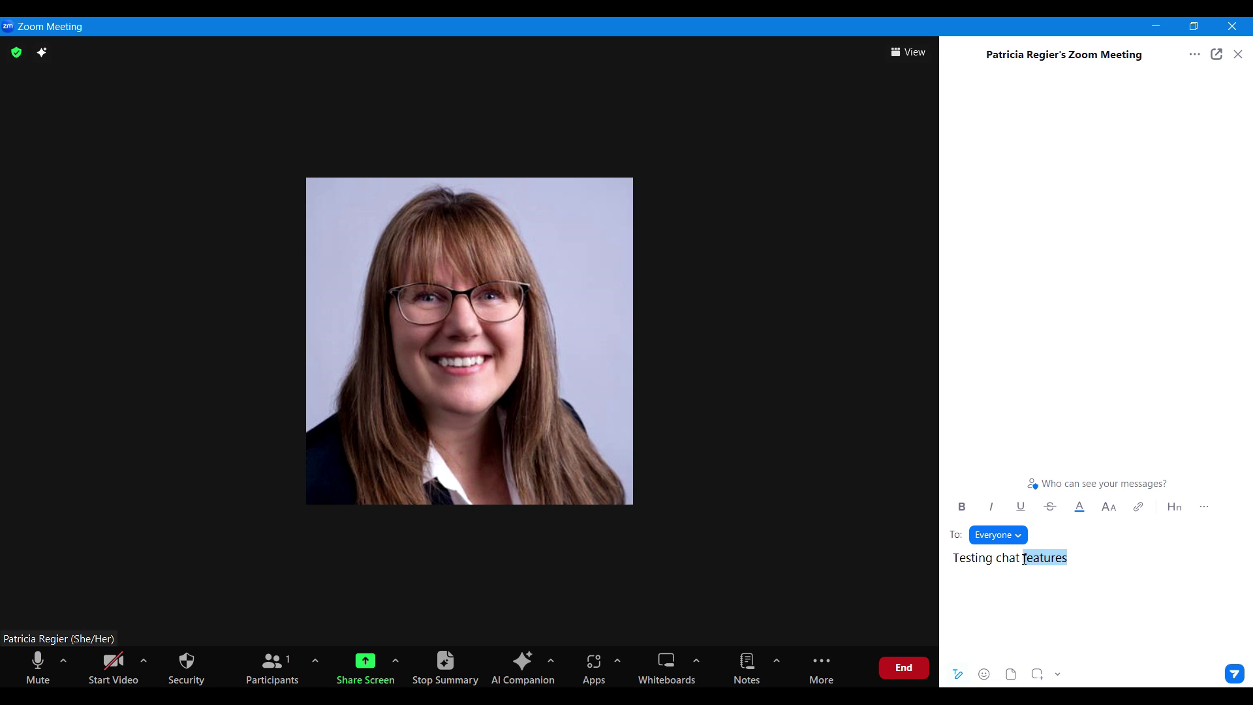
left_click(1049, 506)
left_click_drag(992, 559, 953, 562)
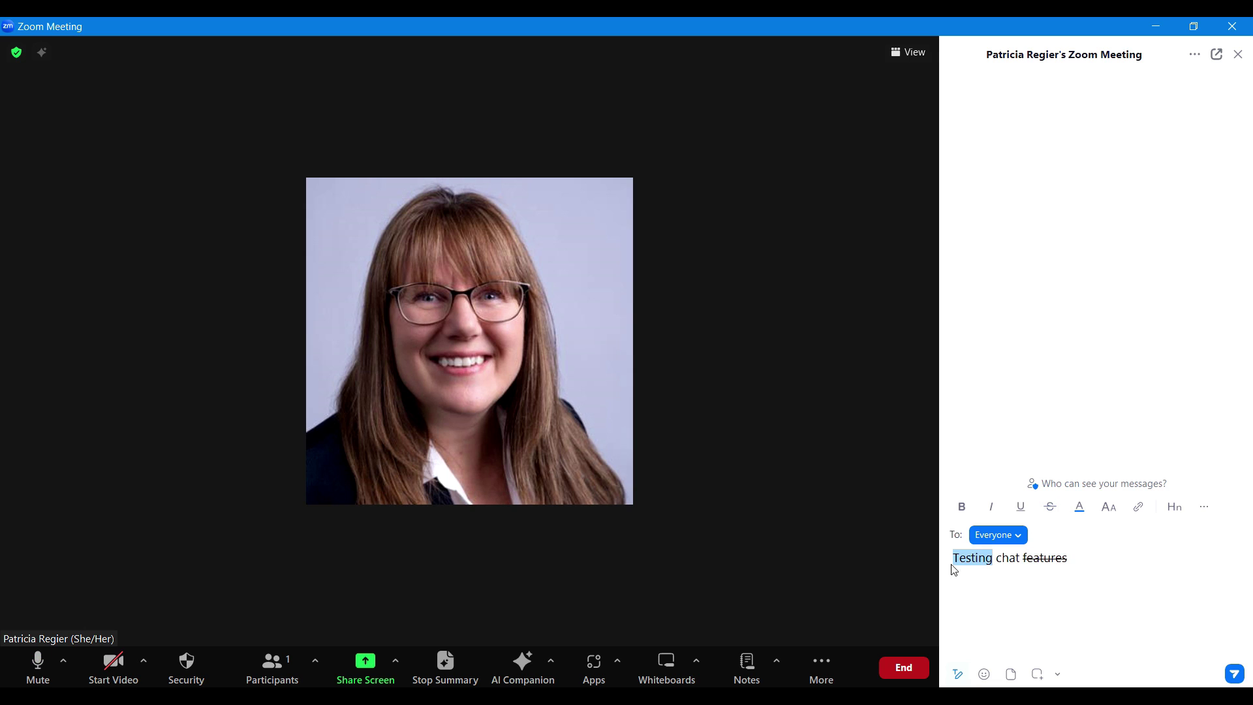
left_click(962, 506)
left_click(1084, 567)
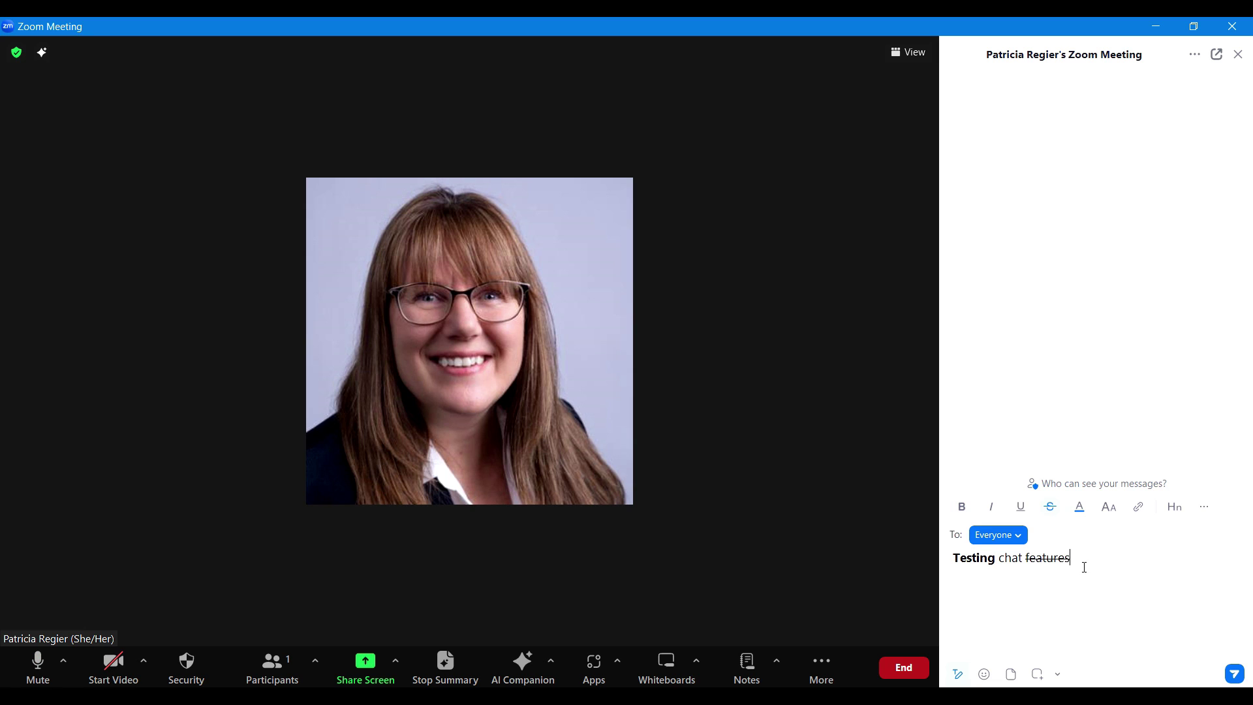
left_click(1235, 678)
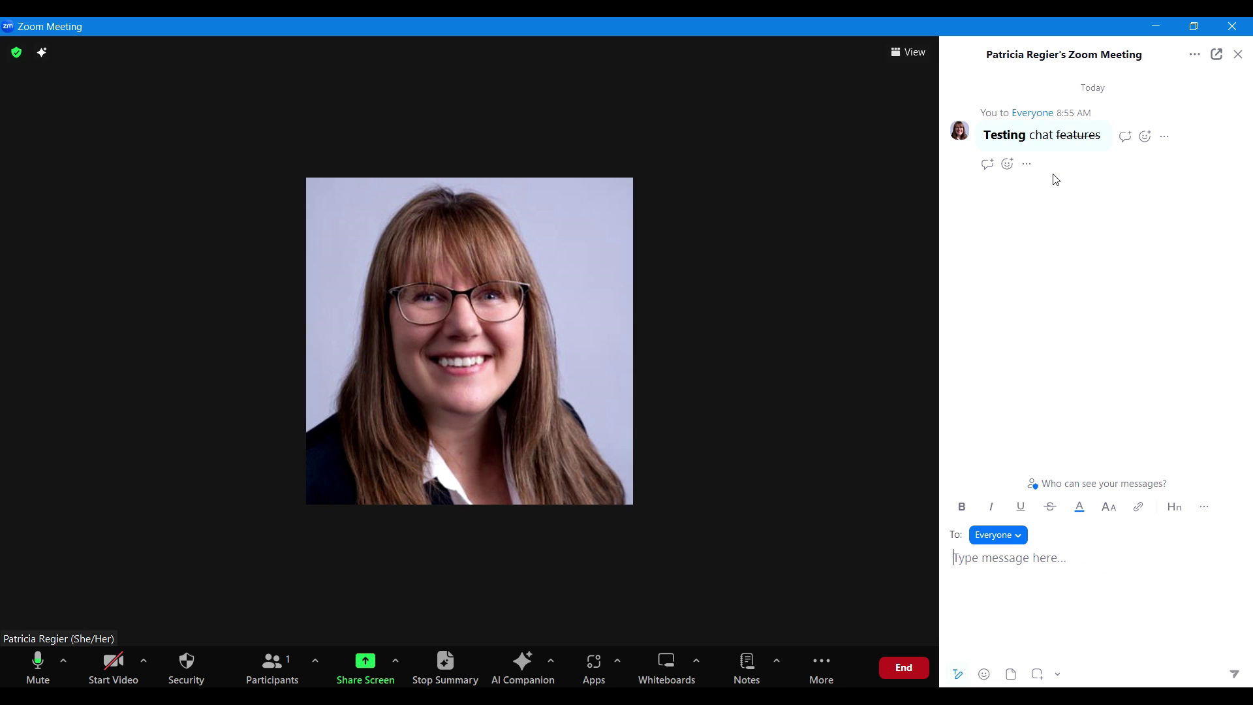
- Copy the sent "Testing chat features" message and send the copy to Everyone as a new message
left_click(1164, 137)
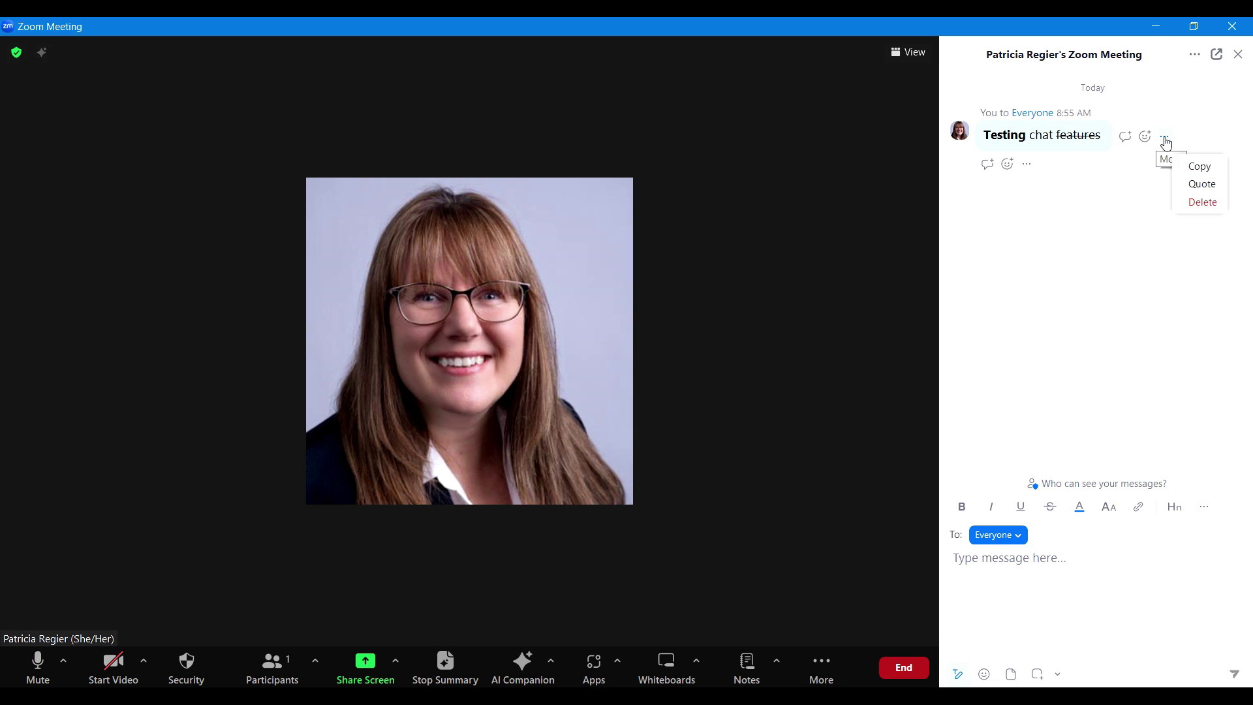
left_click(1215, 172)
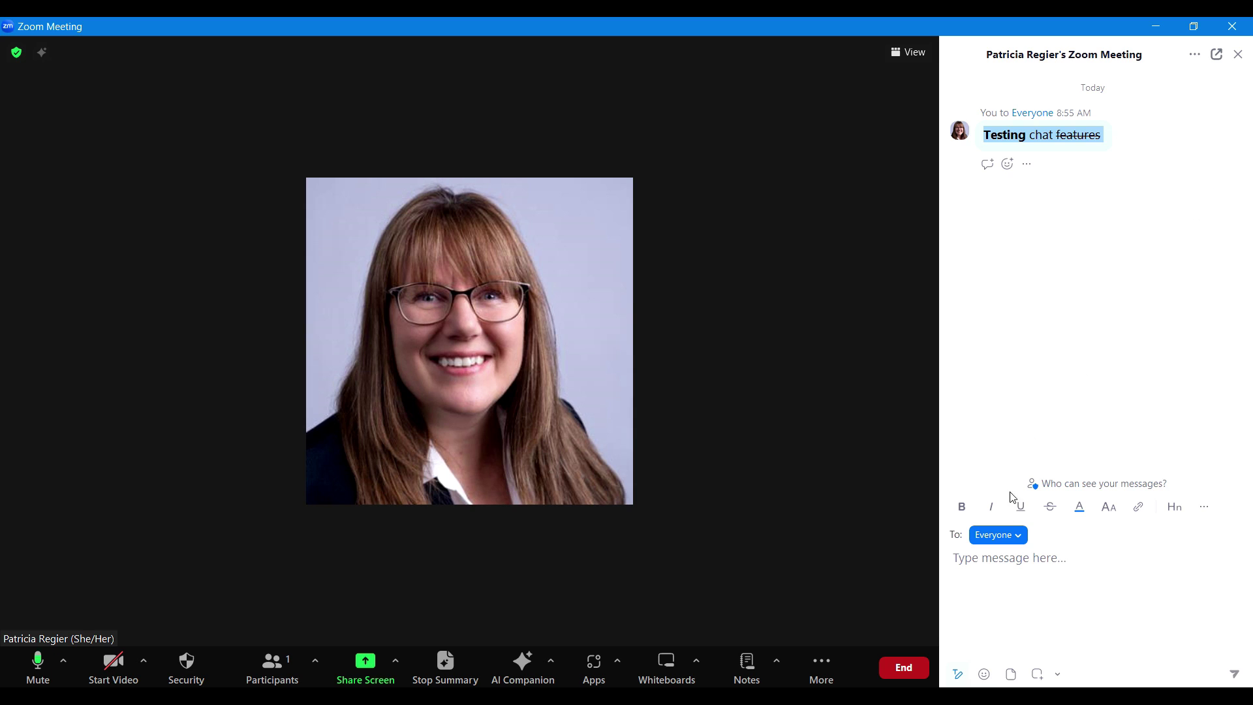
left_click(1003, 580)
key("ctrl+v")
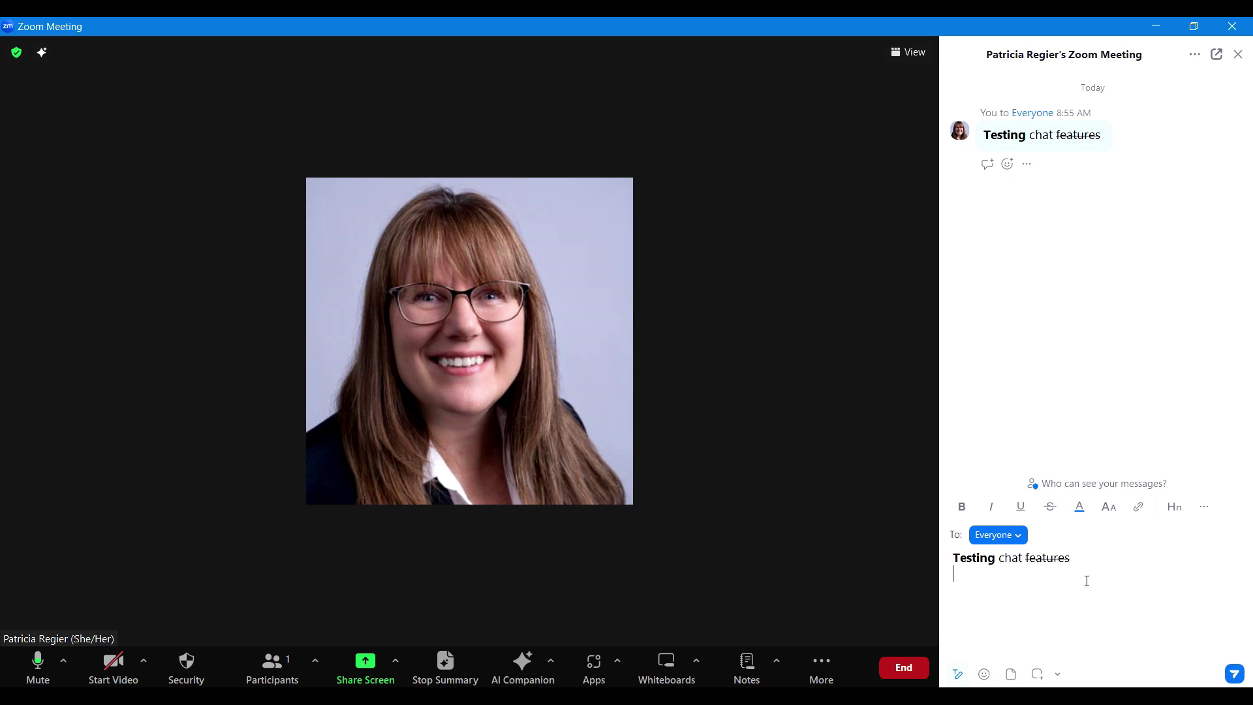
left_click(1234, 674)
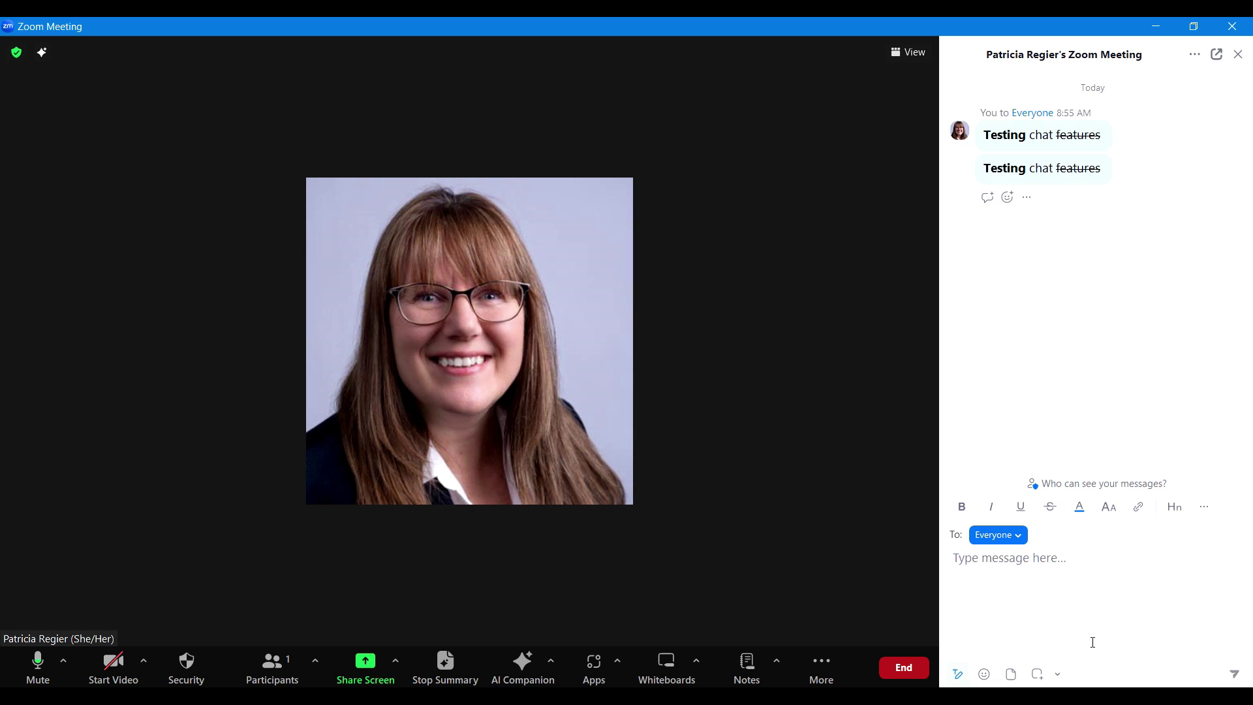
- Quote the second "Testing chat features" message in a reply
mouse_move(1107, 170)
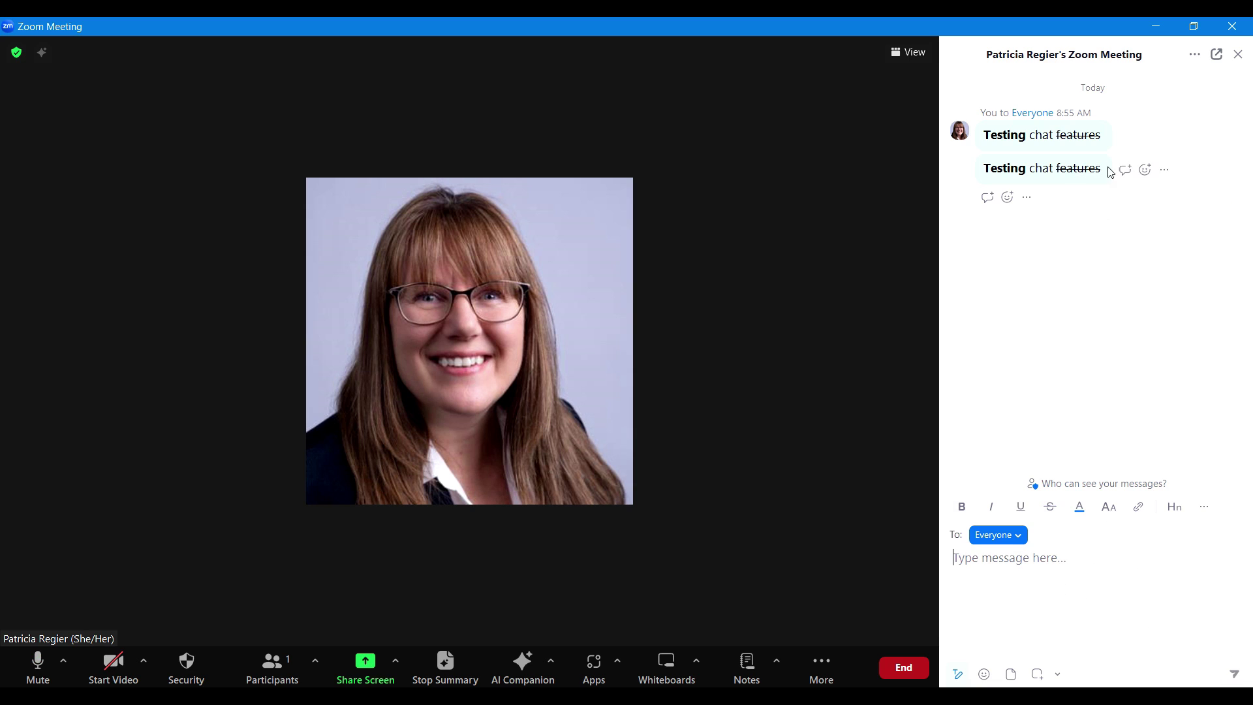
left_click(1165, 180)
left_click(1026, 200)
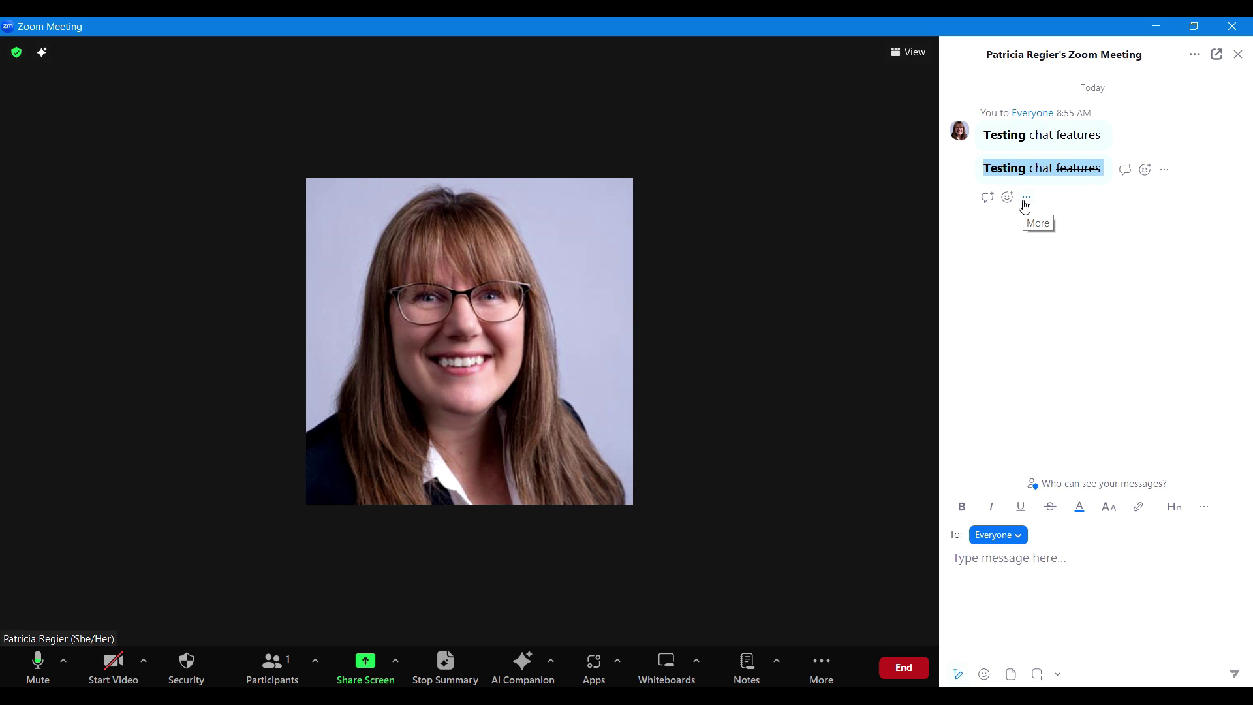
left_click(1055, 248)
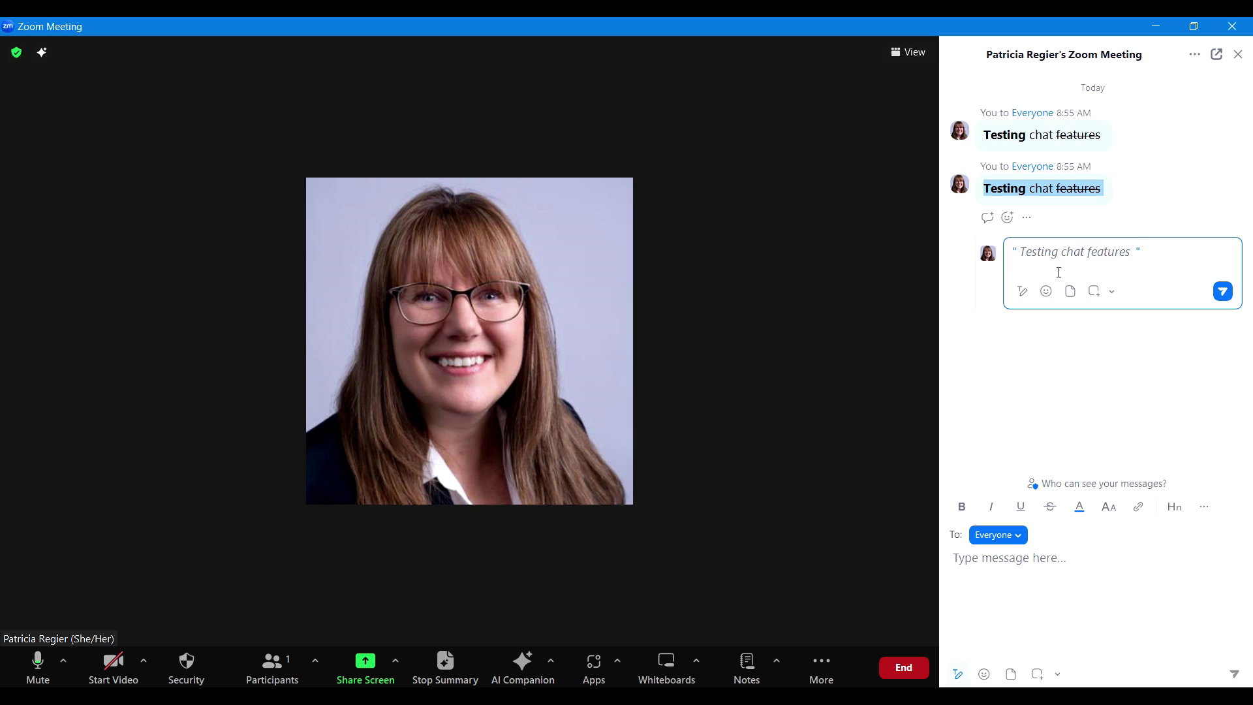
- Add "That's great" beneath the quoted text and send the threaded reply
type("That's great")
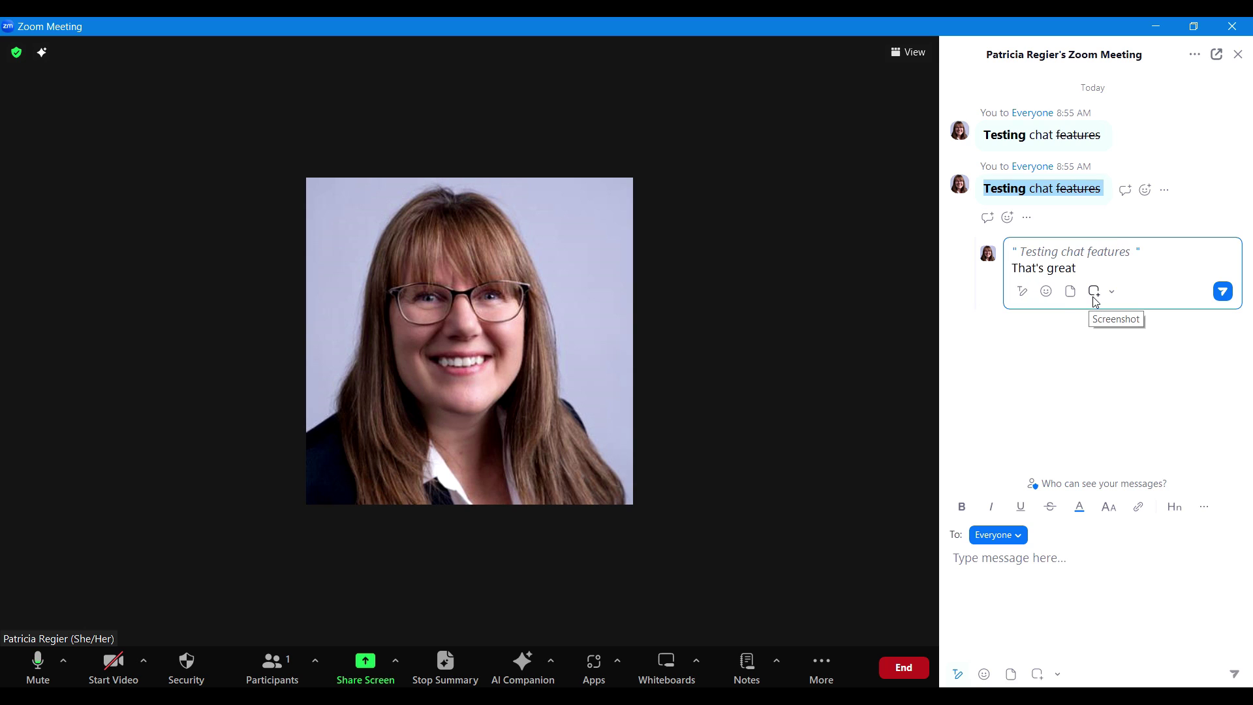
left_click(1223, 293)
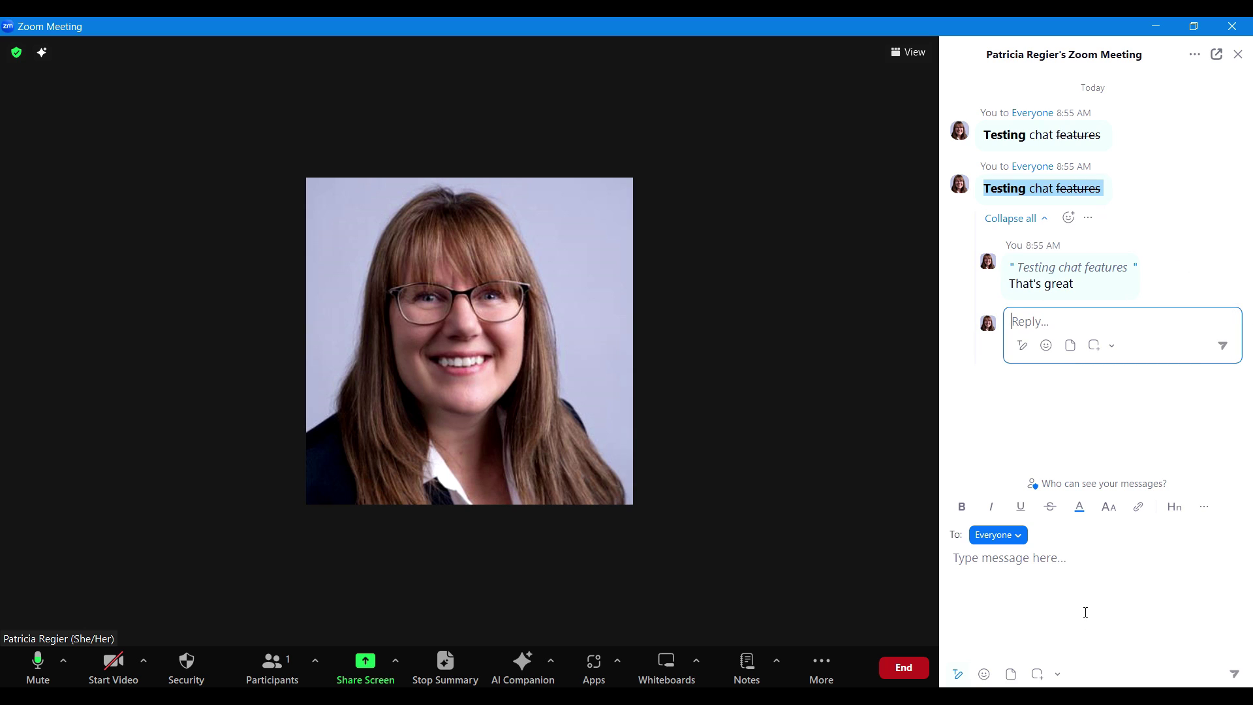
- Send the new chat message "TESTING Delloookent" to Everyone
left_click(1089, 583)
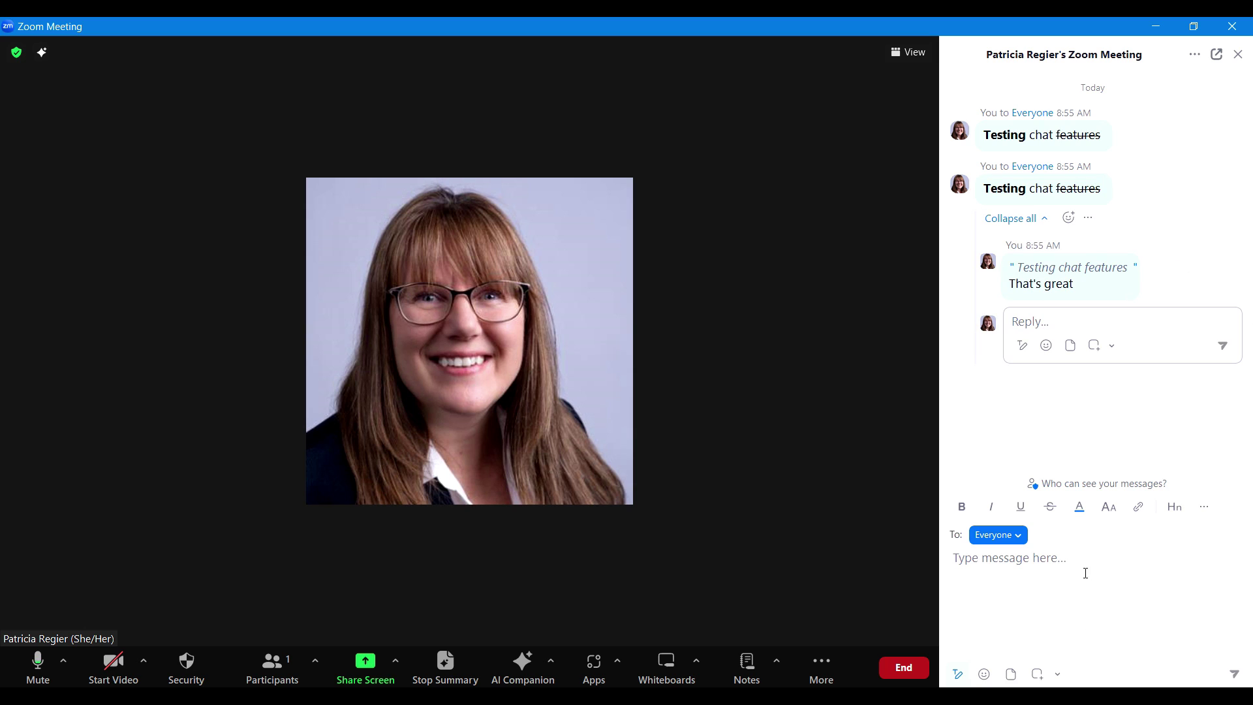
type("TEST")
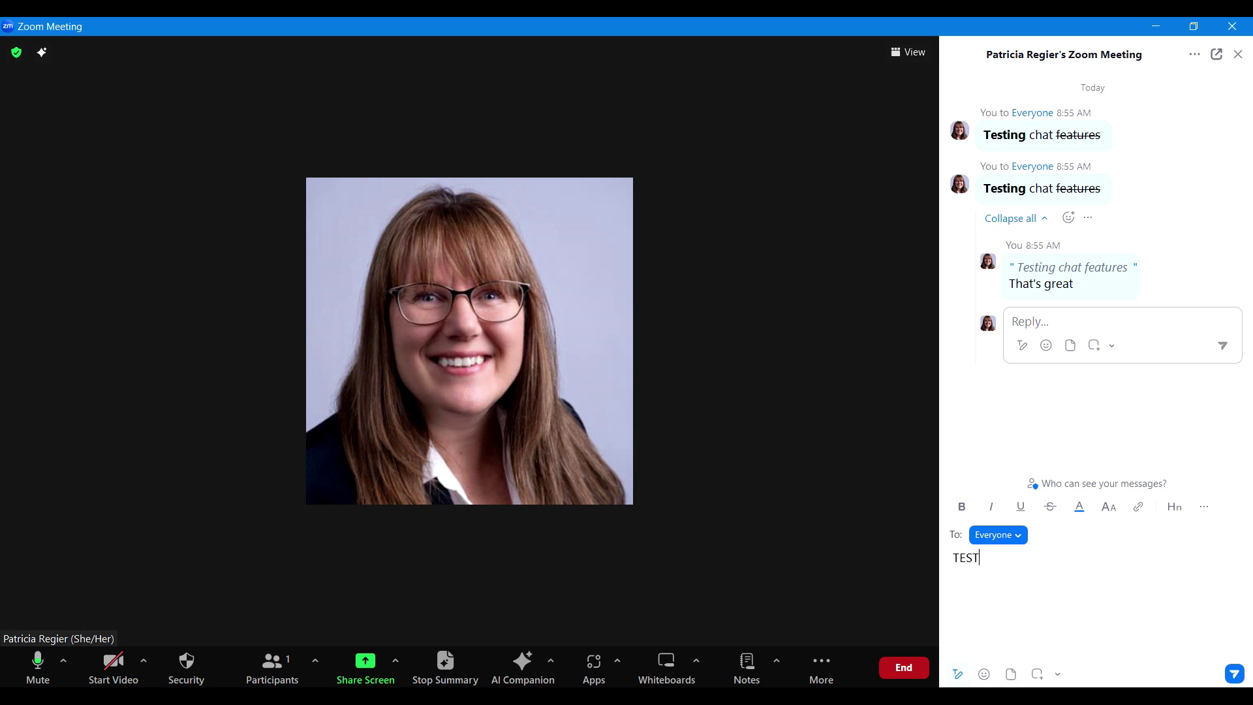
type("ING Dellooookent")
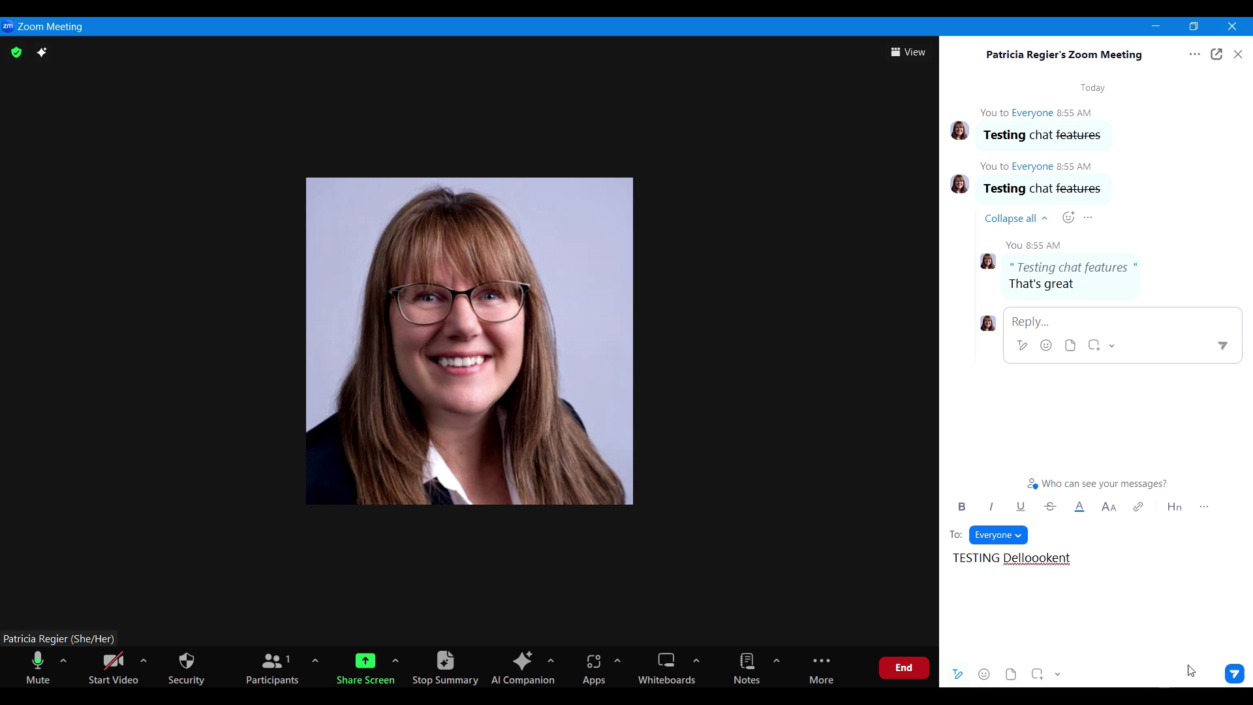
left_click(1234, 673)
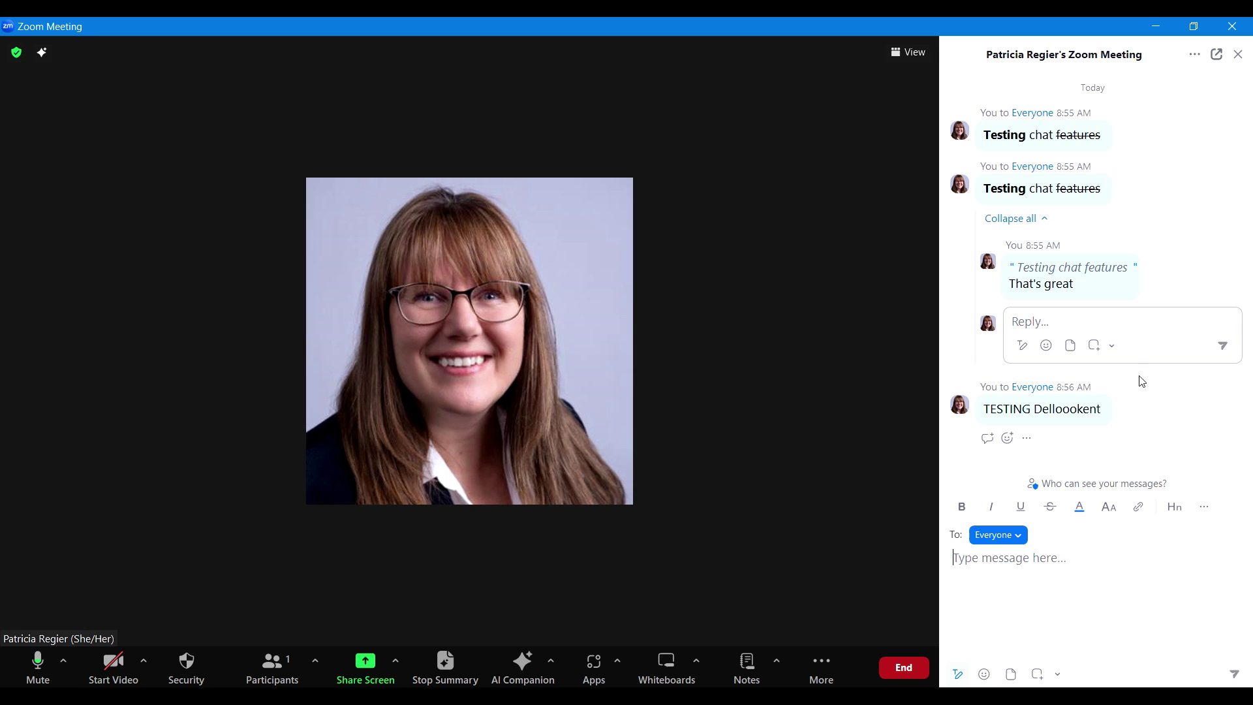
- Delete the sent "TESTING Delloookent" message from the meeting chat
left_click(1165, 414)
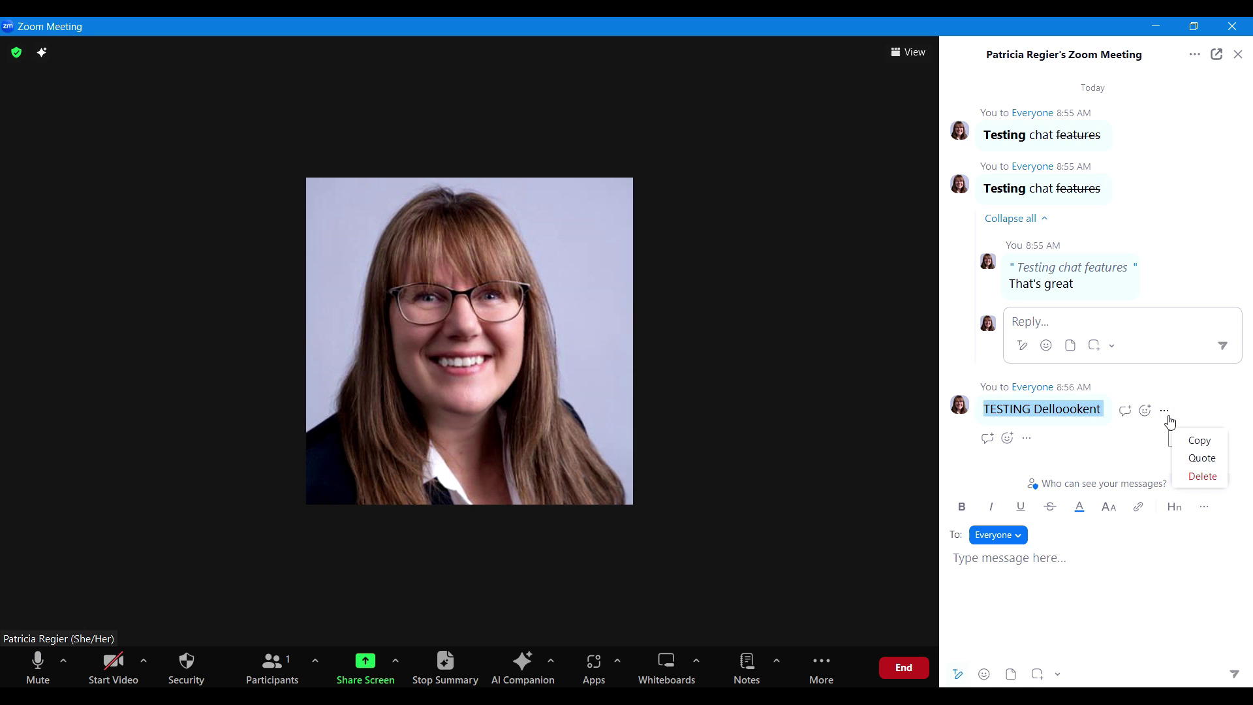
left_click(1211, 478)
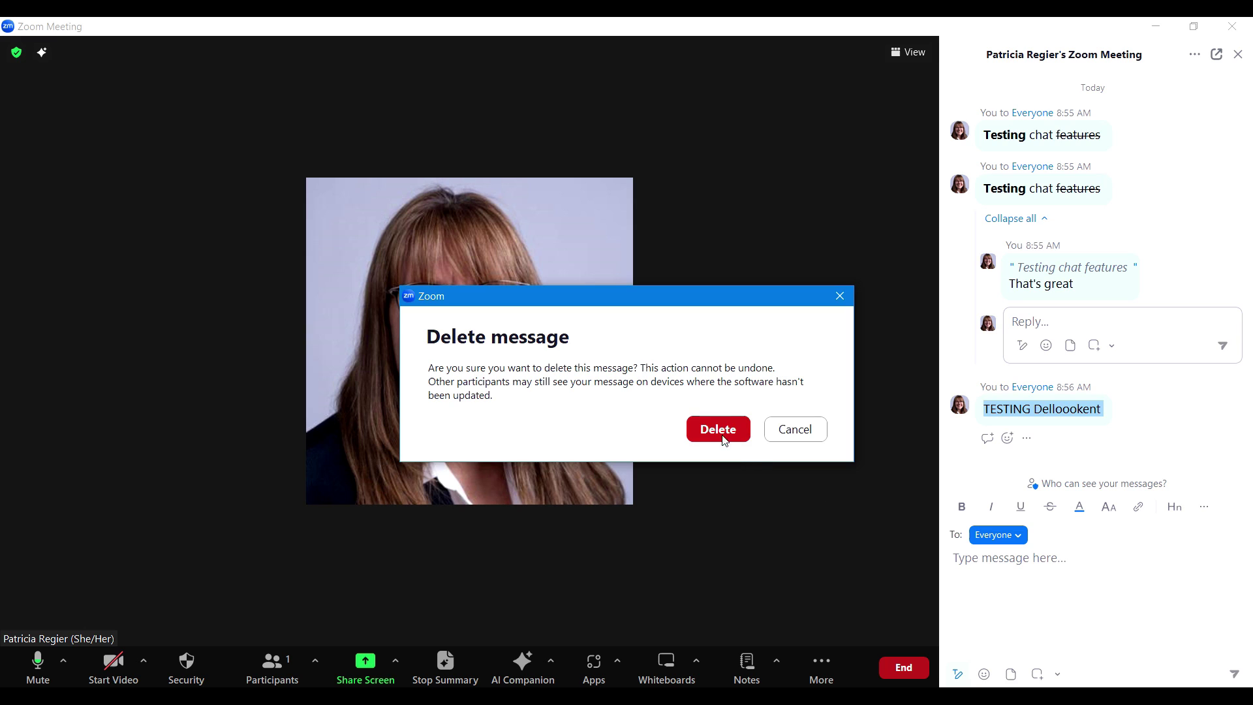
left_click(720, 430)
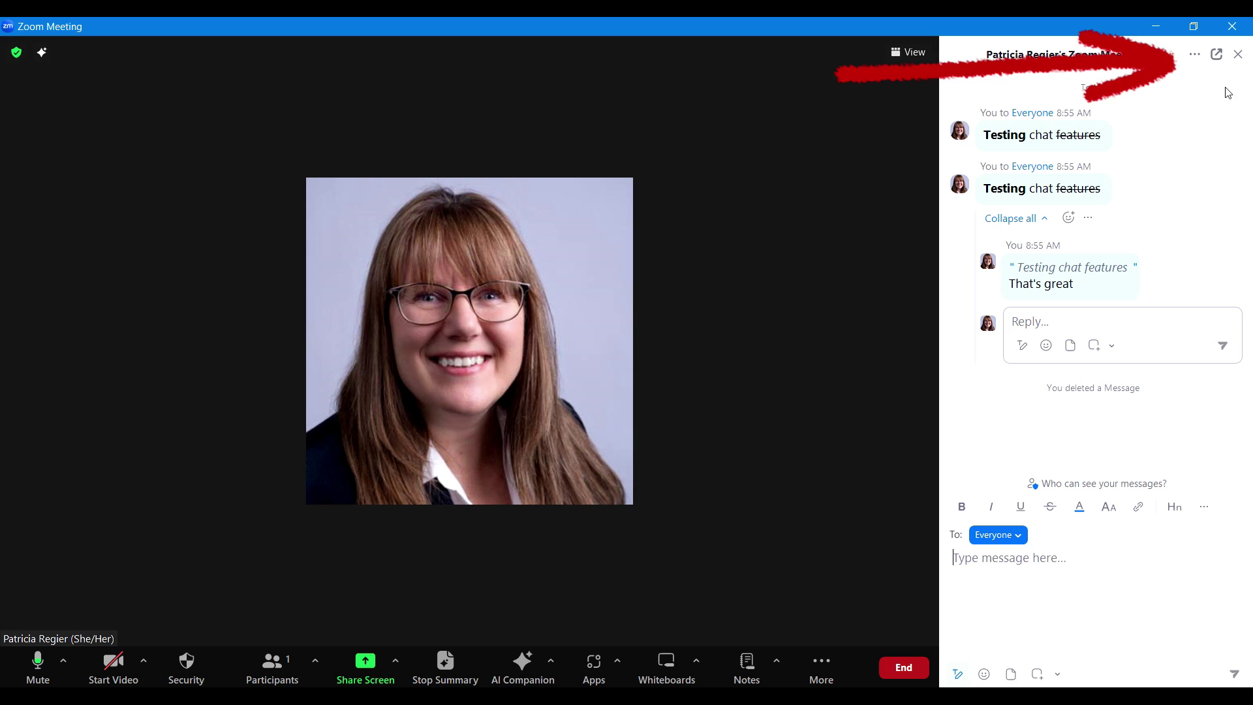
- Examine the meeting chat's options for saving the chat and controlling whom participants can chat with
left_click(1195, 56)
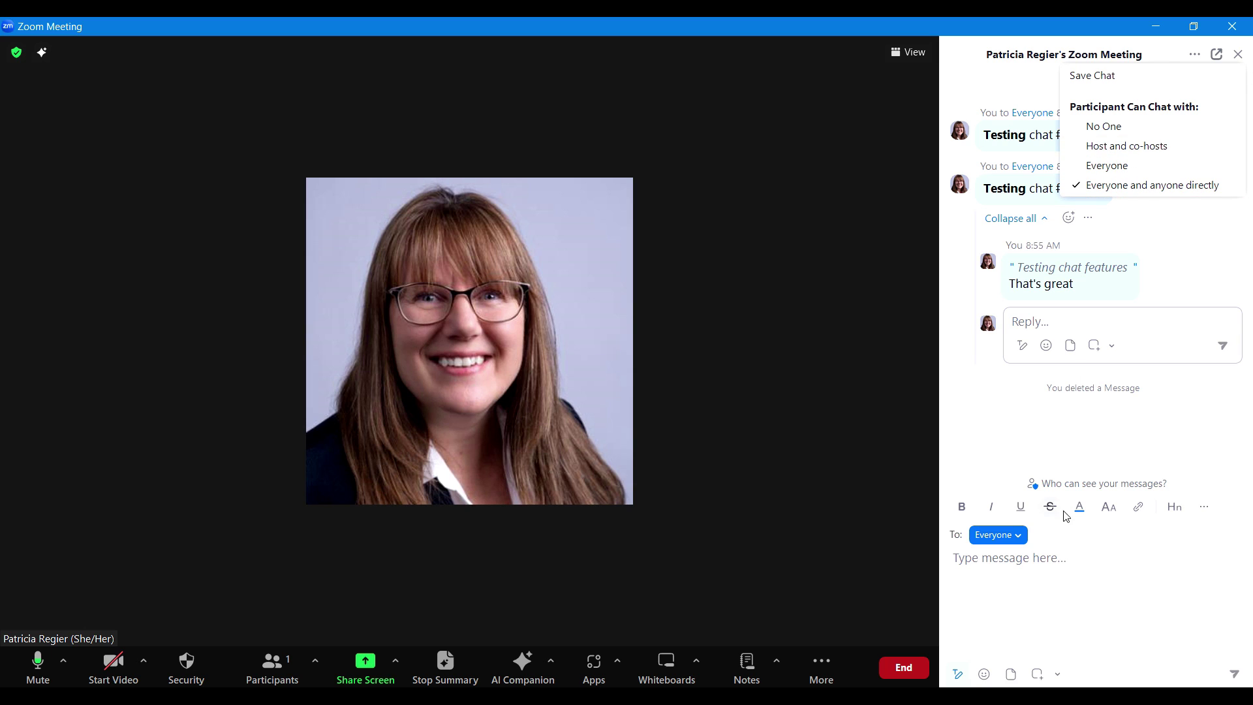
left_click(1038, 567)
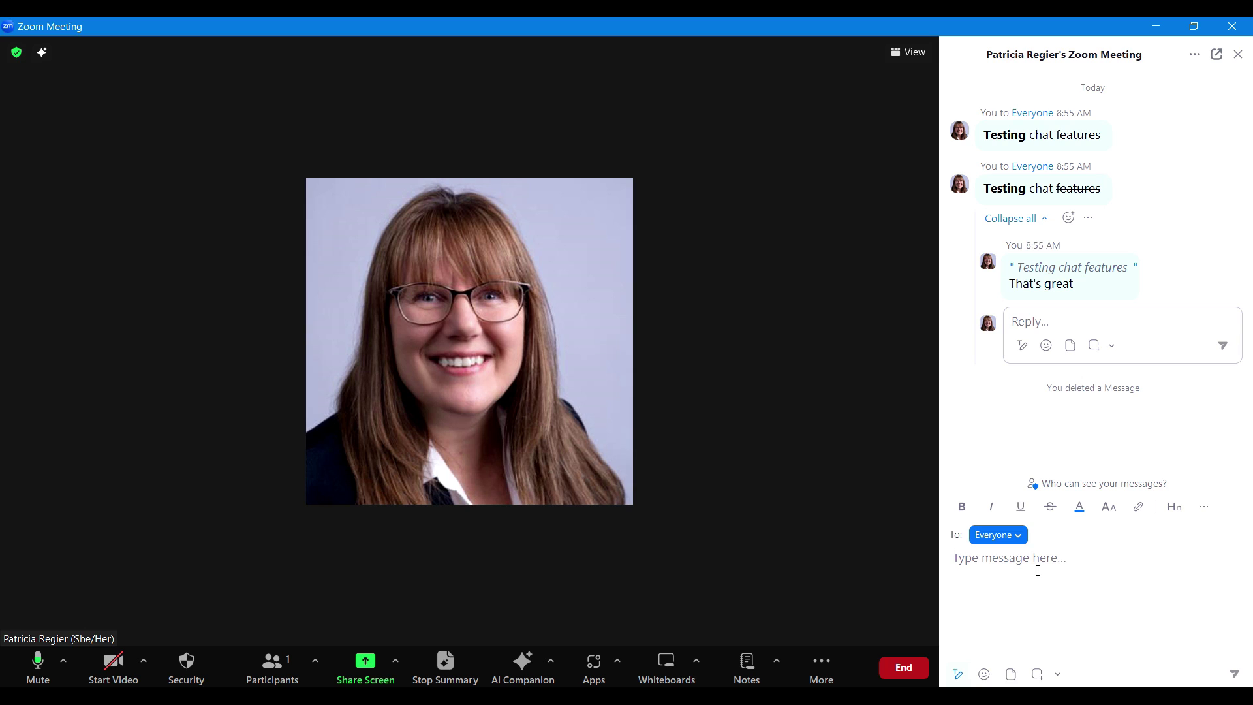
mouse_move(1172, 168)
left_click(1165, 192)
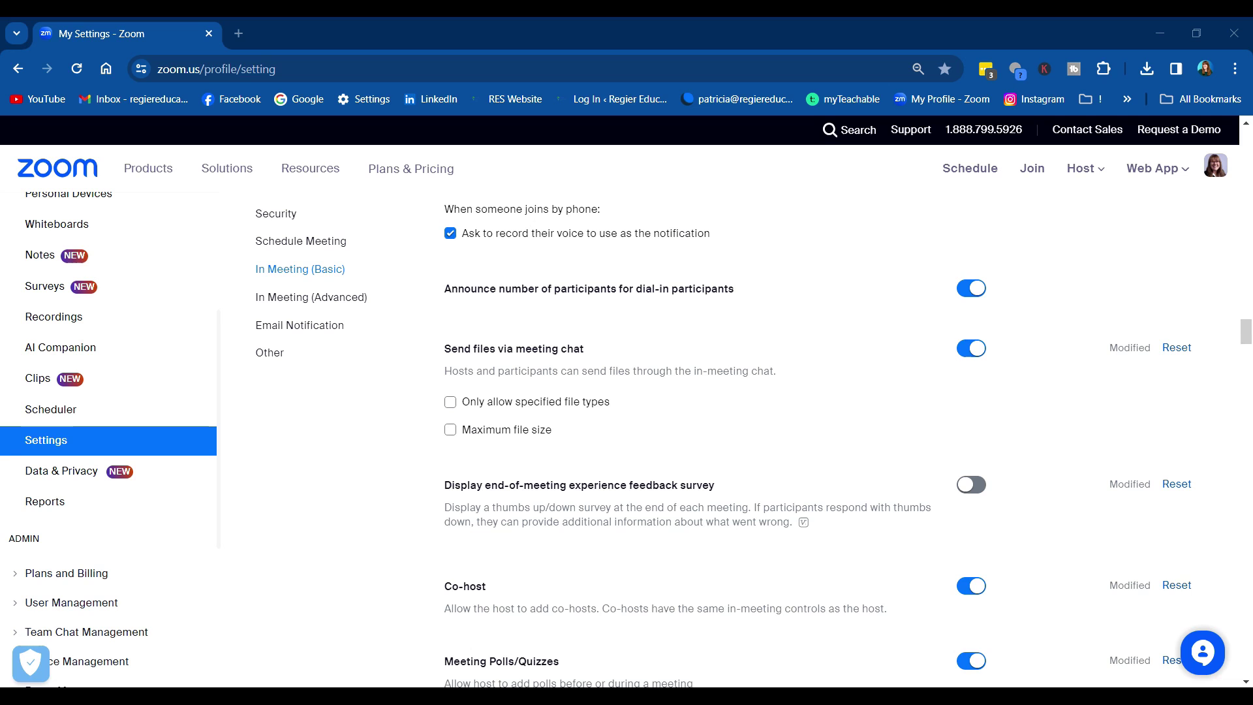
- Switch to the Zoom web portal and review the meeting chat options among the In Meeting (Basic) settings
scroll(651, 497, "up", 3)
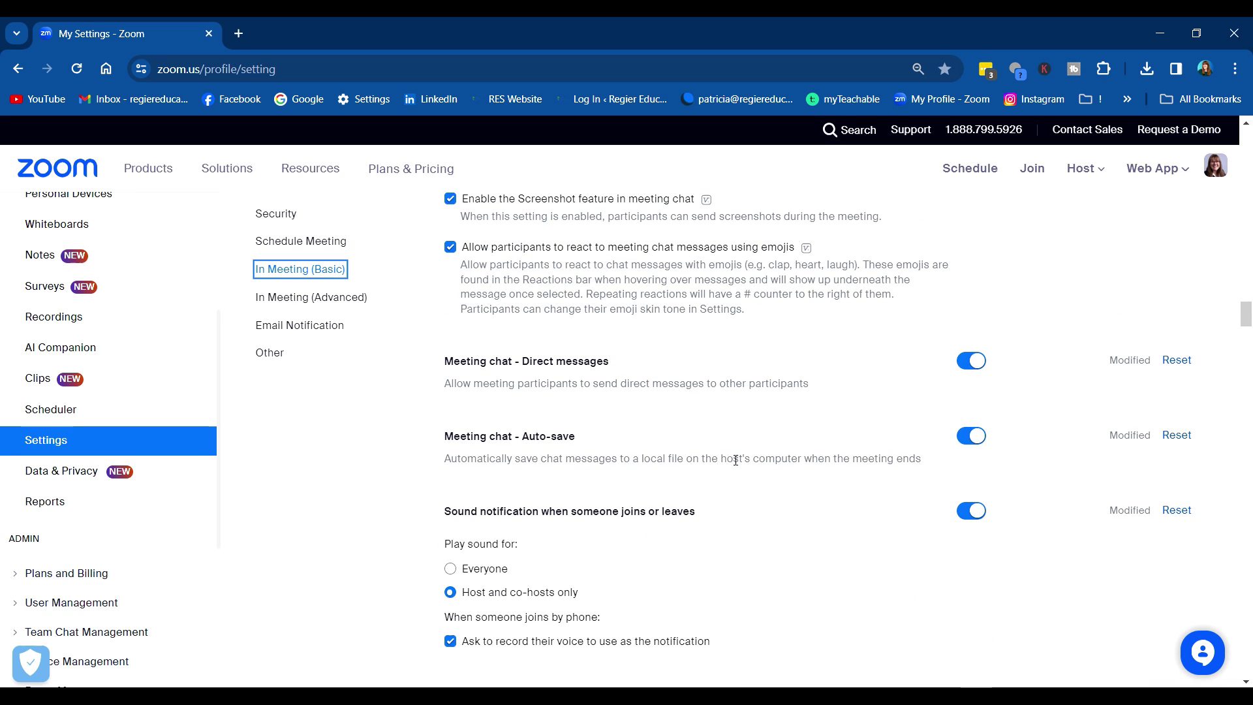
scroll(867, 417, "up", 3)
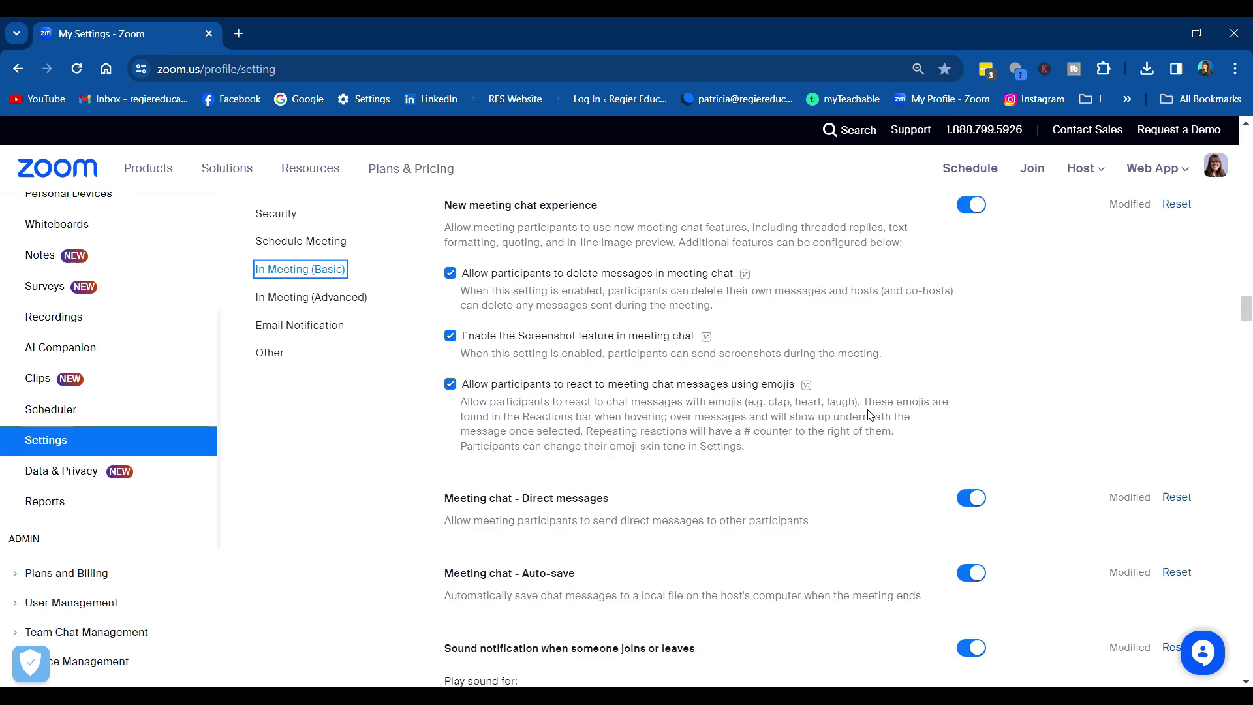